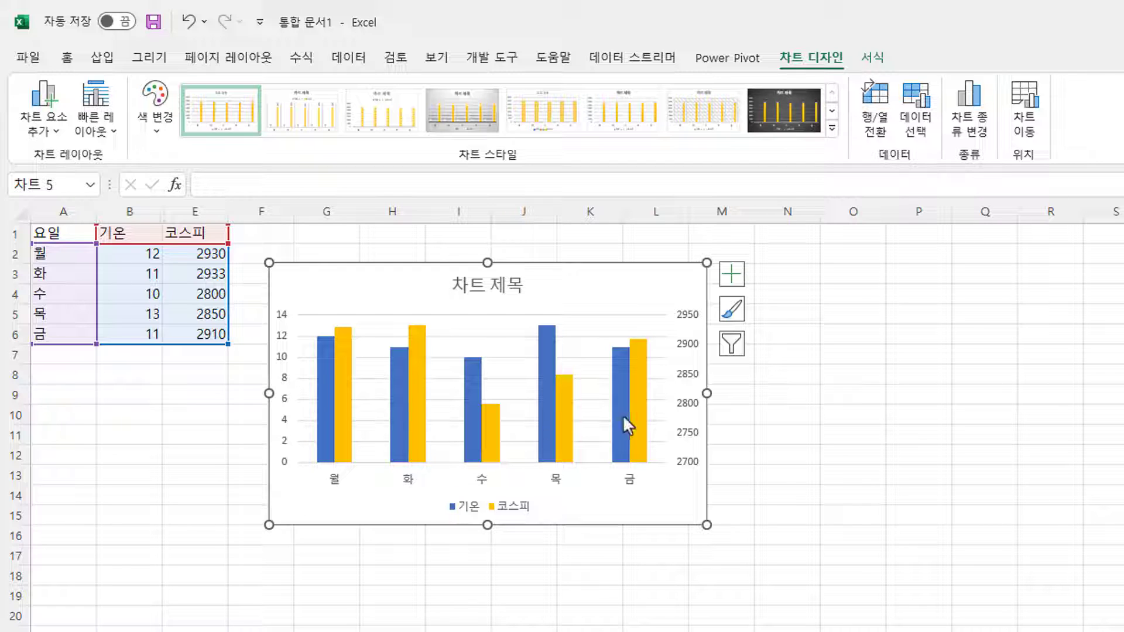
Try plotting the 코스피 series on the primary axis (기본 축), and undo the change.
double_click(636, 428)
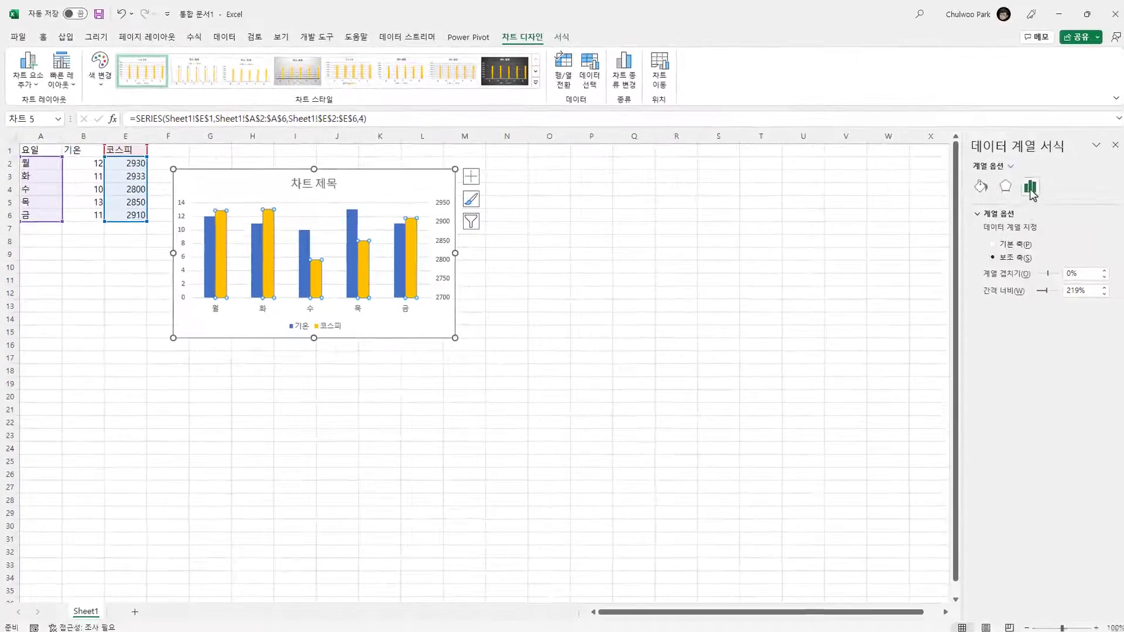
click(997, 244)
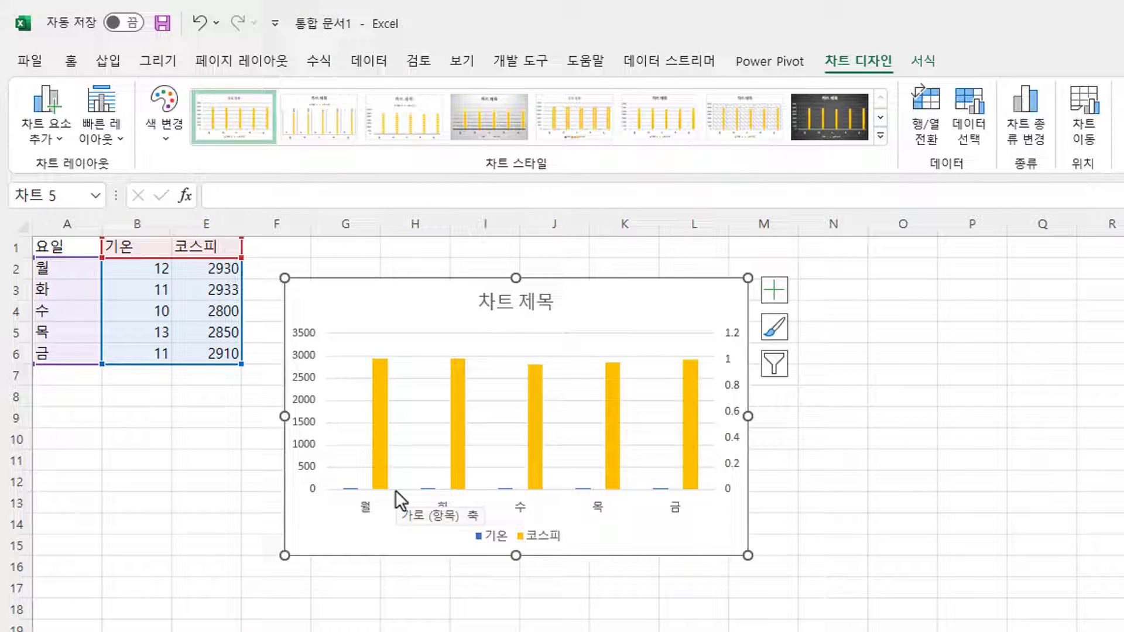
click(197, 26)
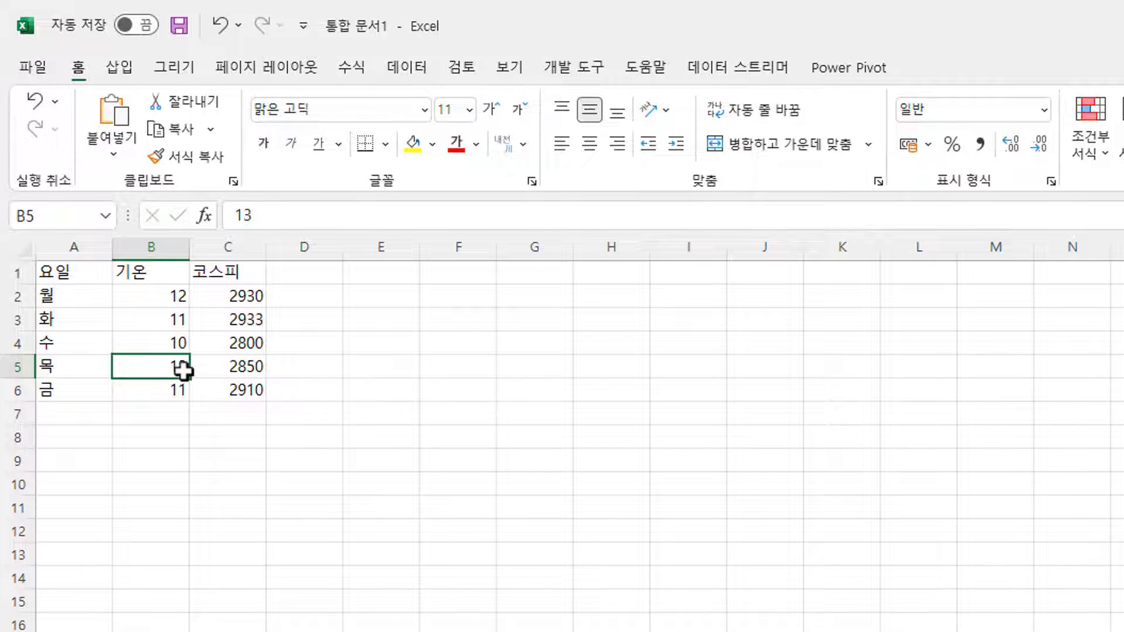
Insert a 2-D clustered column chart of the weekday 기온 and 코스피 table and place it beside the data.
click(119, 67)
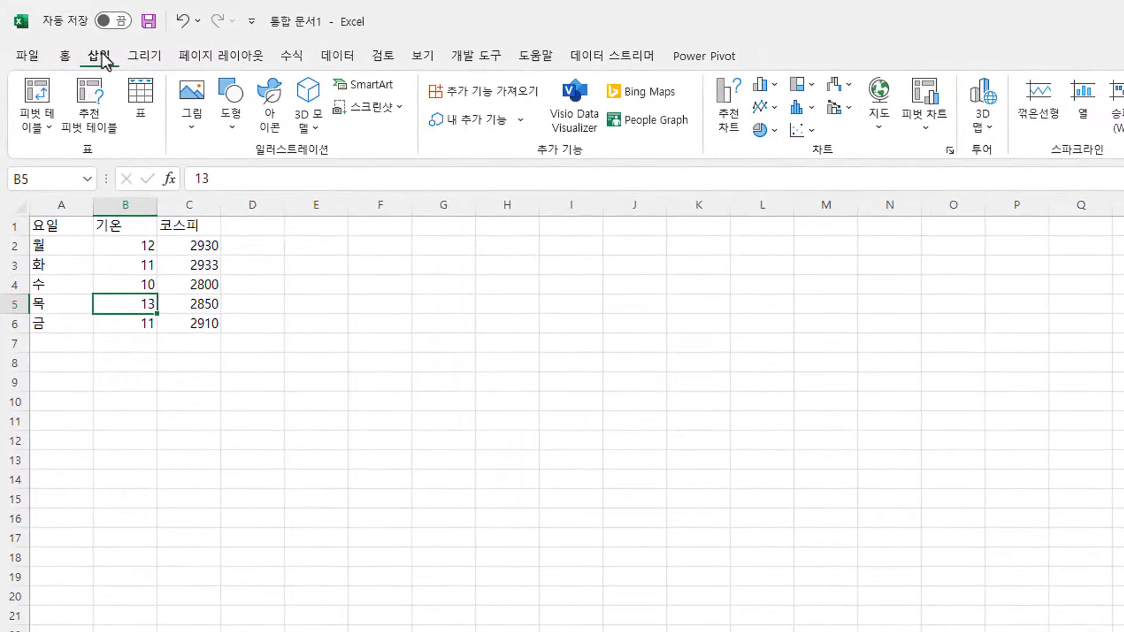
click(770, 90)
click(774, 146)
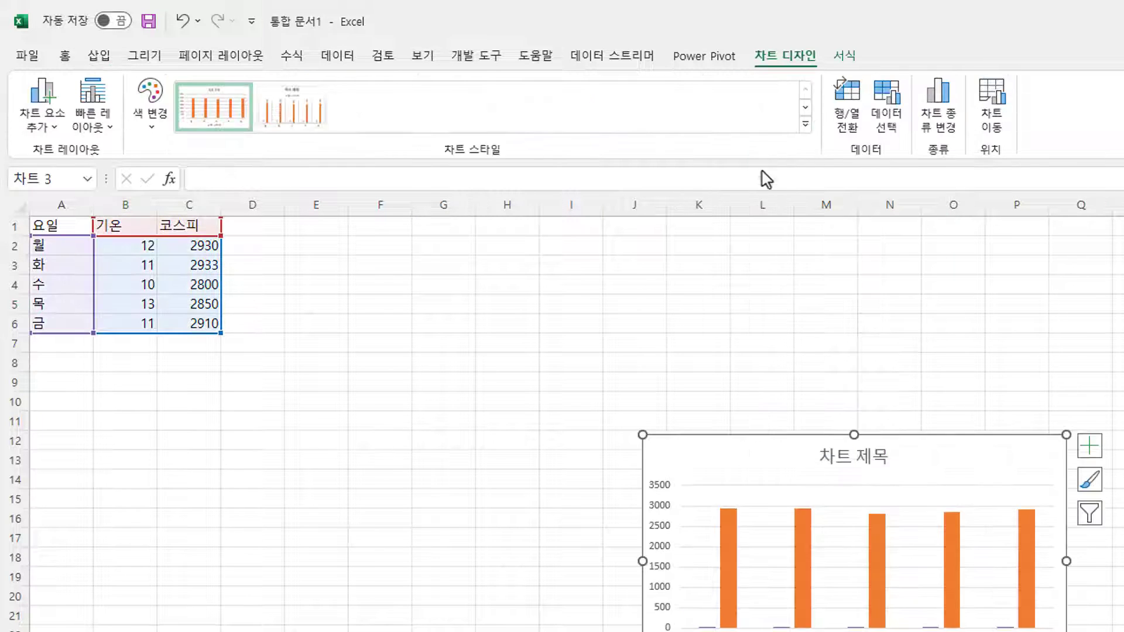
drag(758, 457, 454, 280)
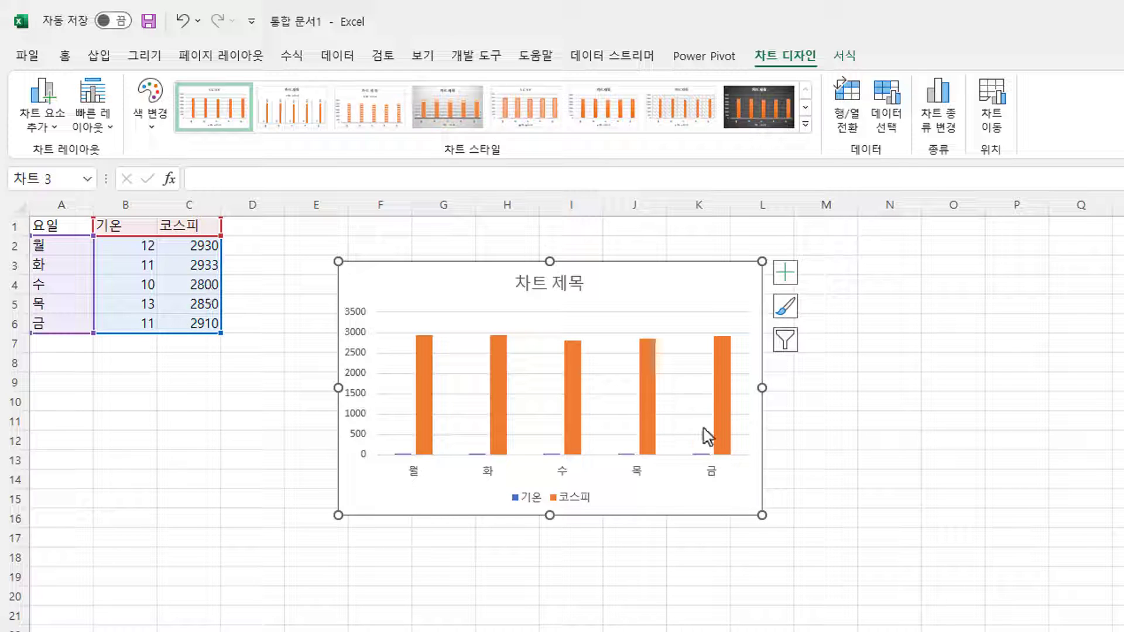
Plot the chart's 코스피 series on the secondary axis (보조 축).
click(422, 391)
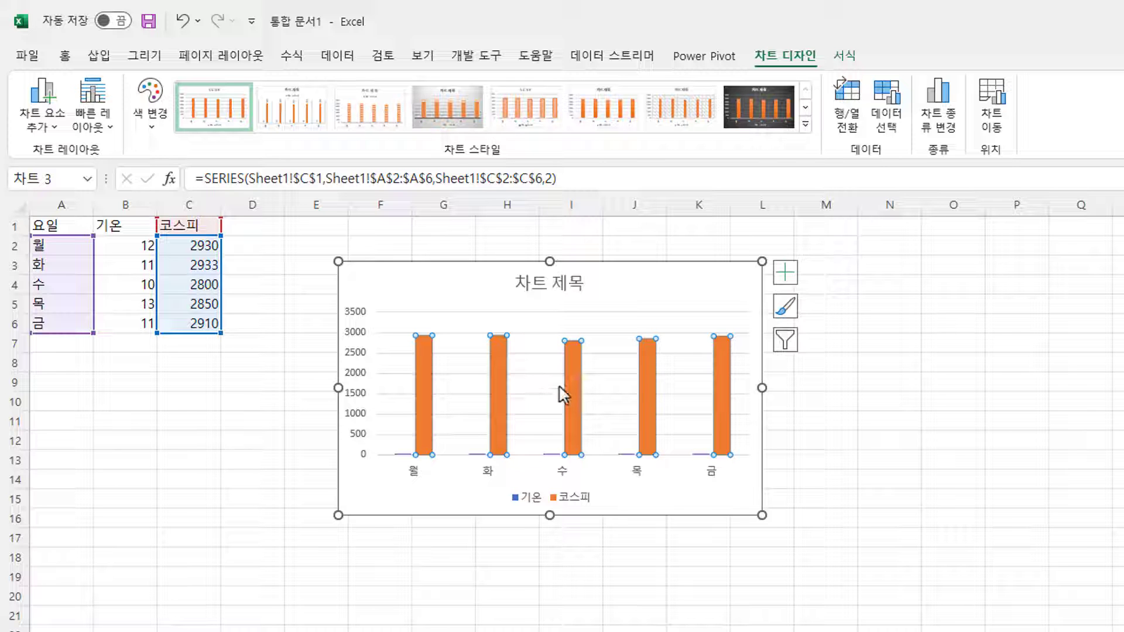
mouse_move(581, 381)
click(842, 55)
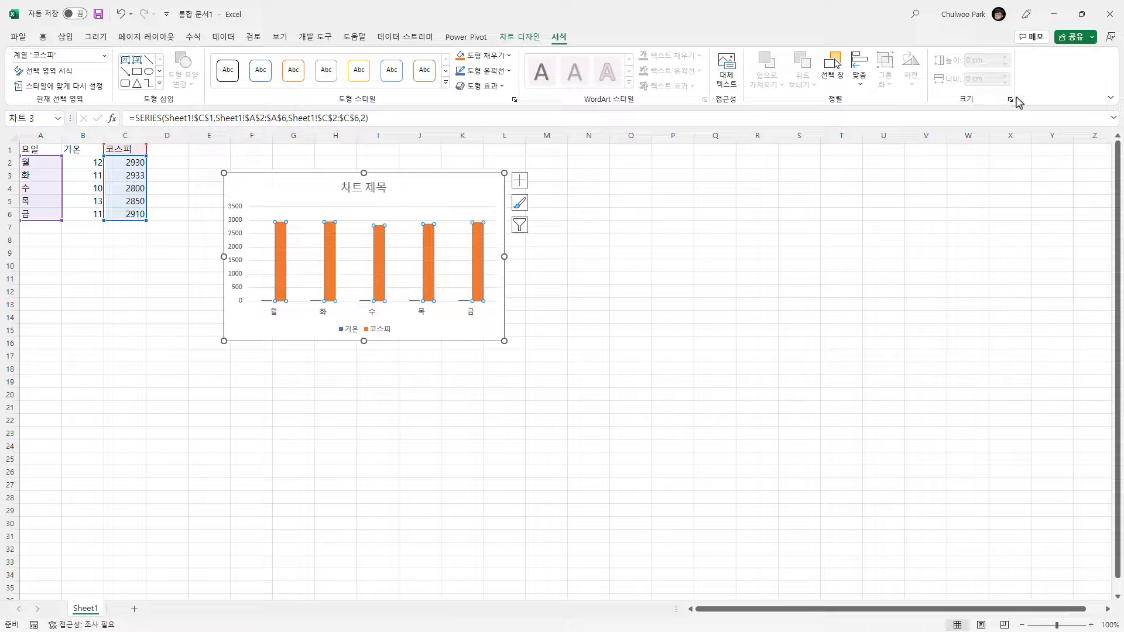
click(1011, 100)
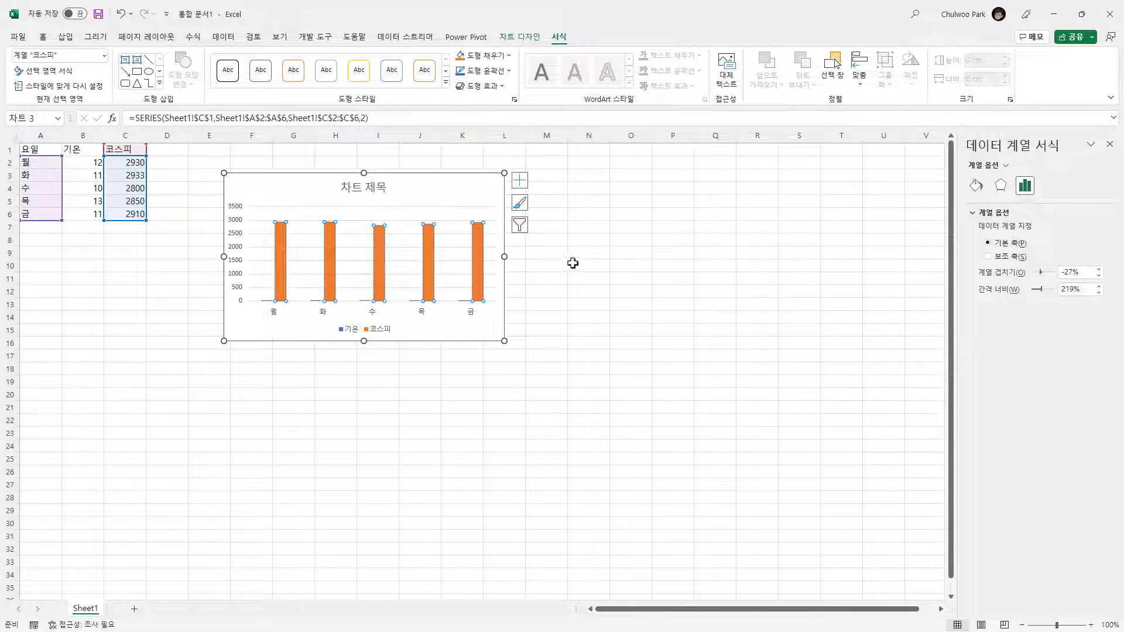
click(989, 258)
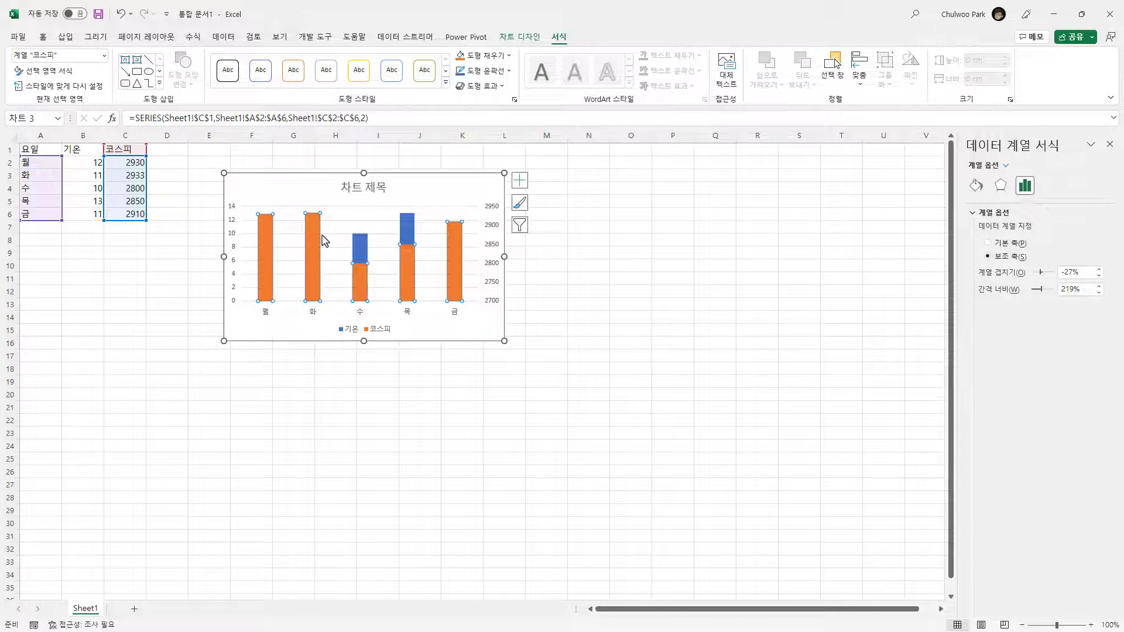
Change the 코스피 series to a line with markers (표식이 있는 꺾은선형), keeping 기온 as clustered columns.
click(525, 37)
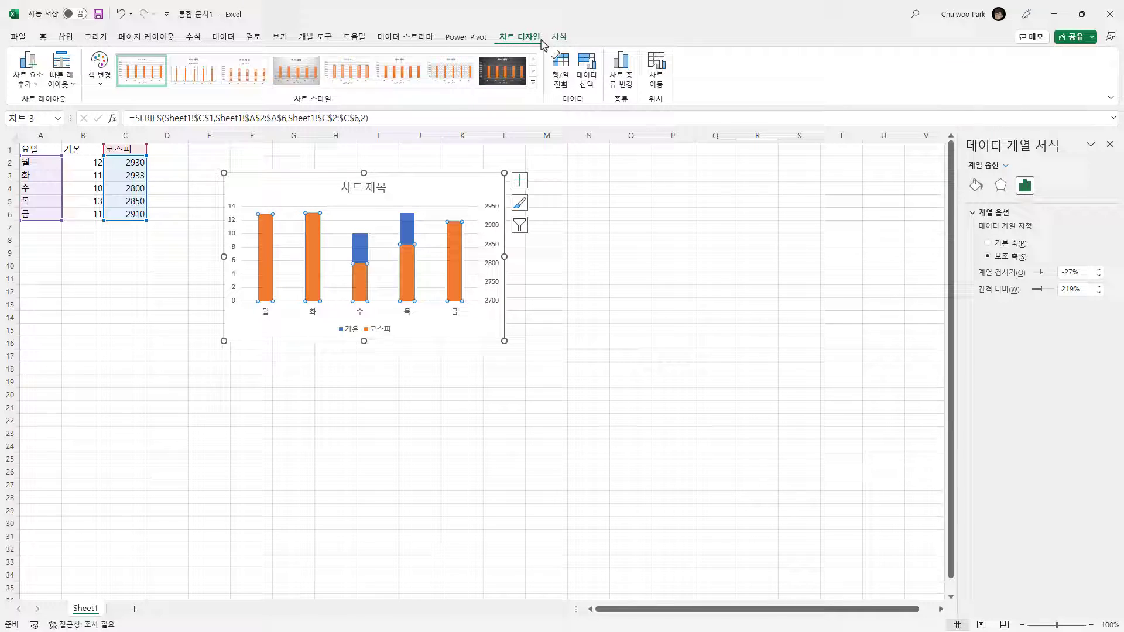
click(631, 93)
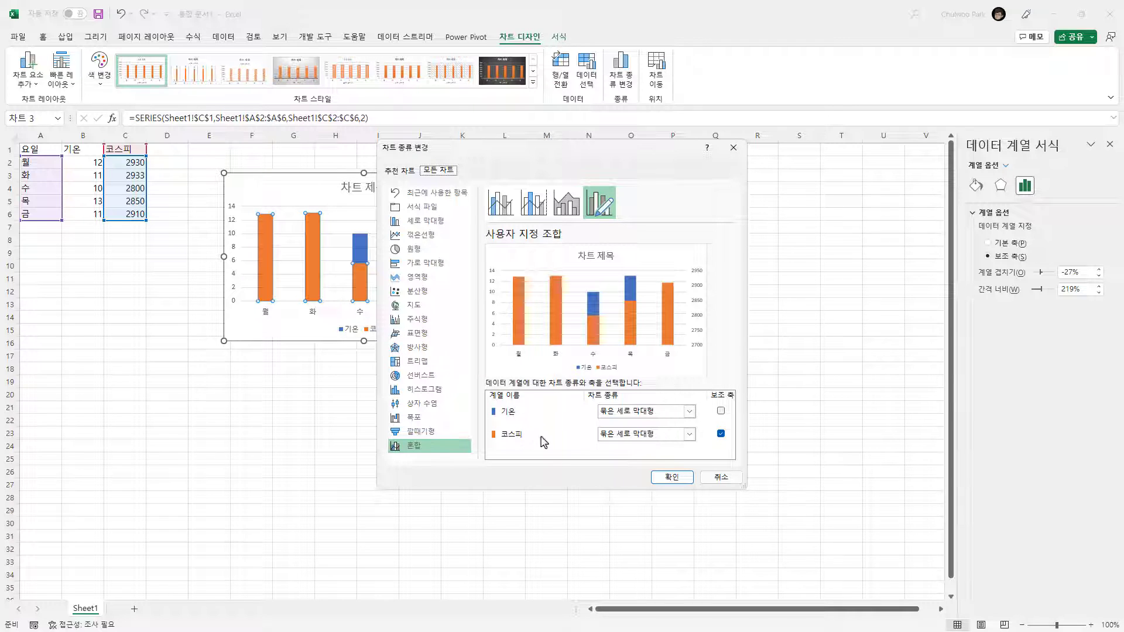
click(690, 436)
click(713, 317)
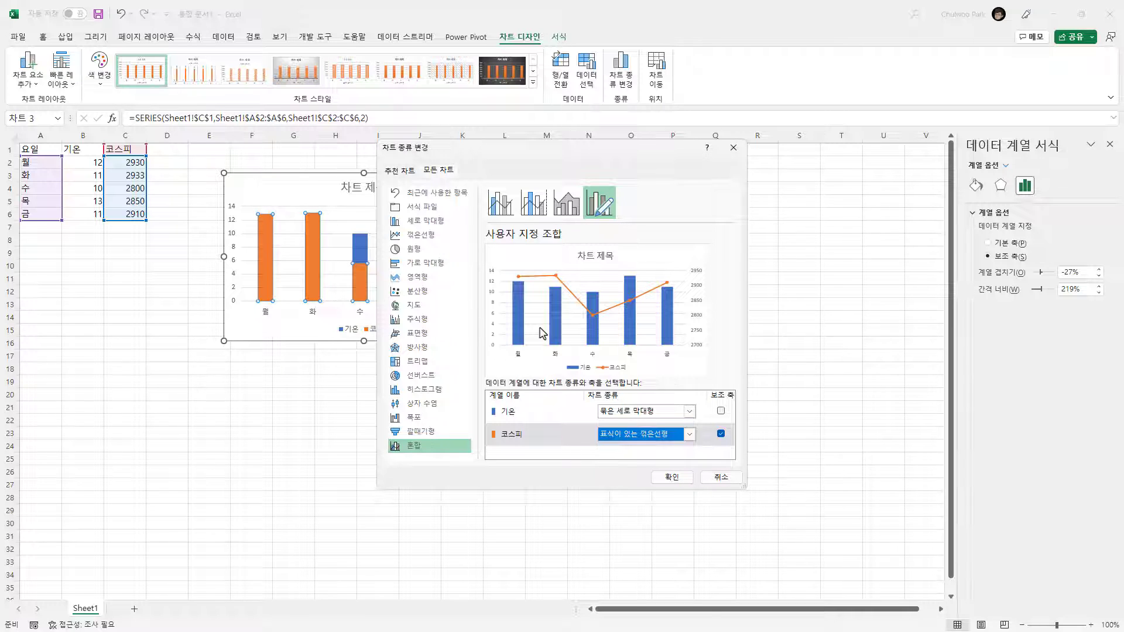
click(673, 477)
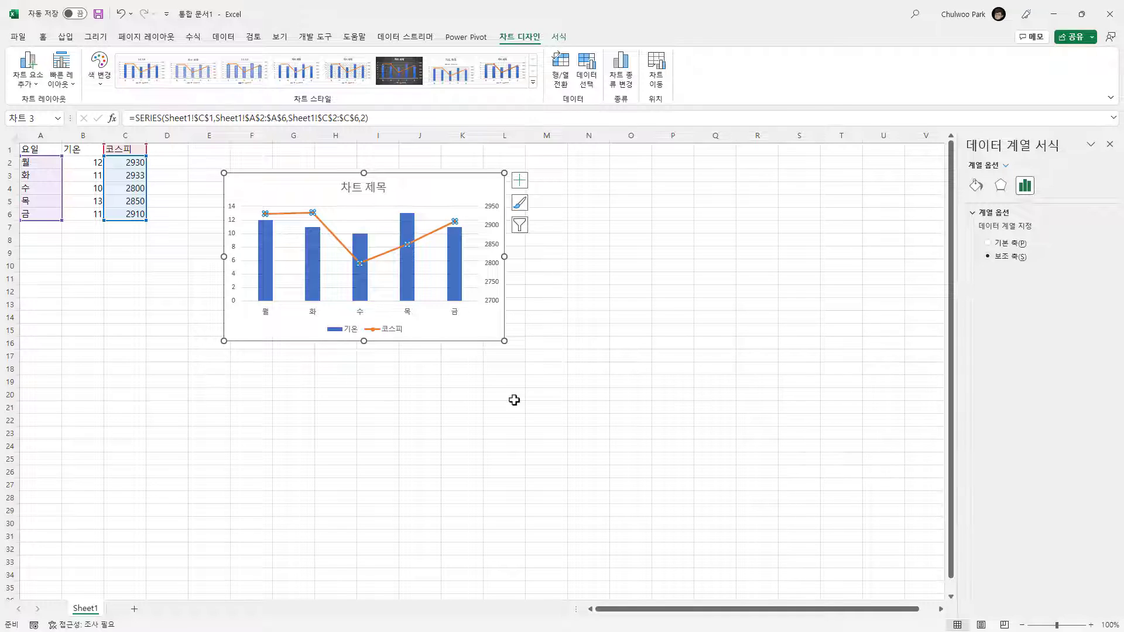
Swap the series axes, putting the 코스피 line on the primary axis and the 기온 columns on the secondary axis.
click(1017, 243)
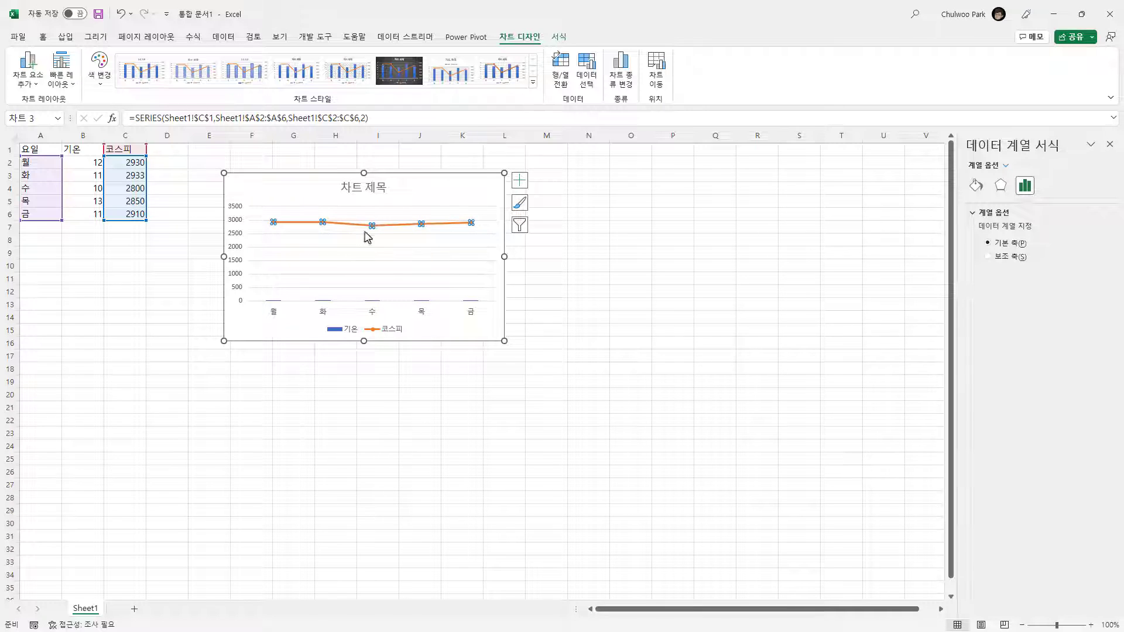
click(326, 301)
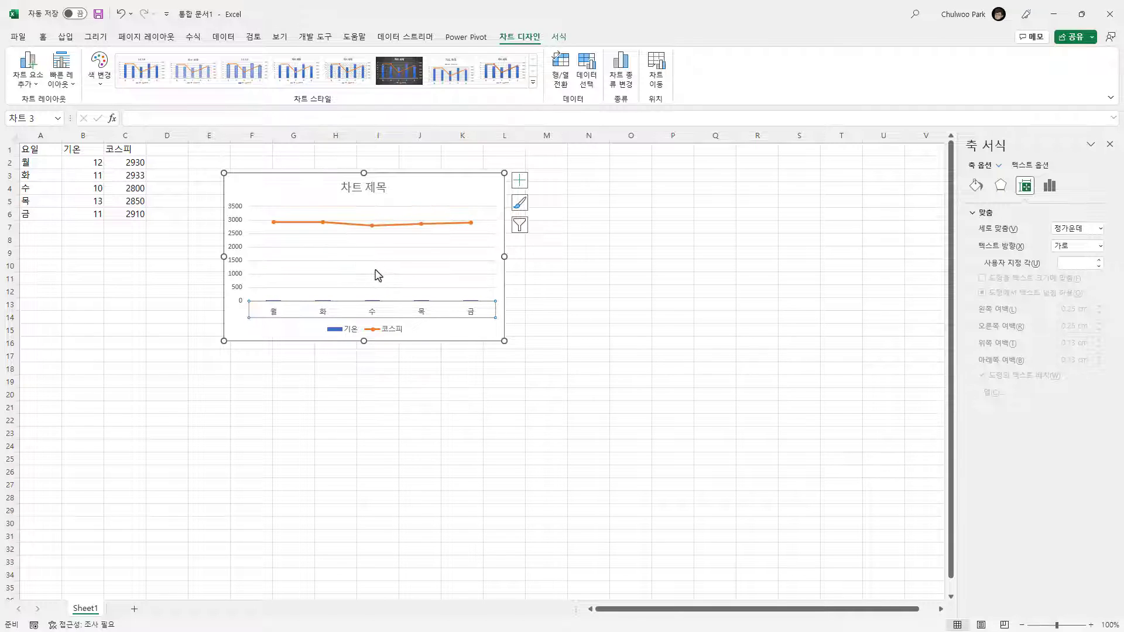
click(350, 226)
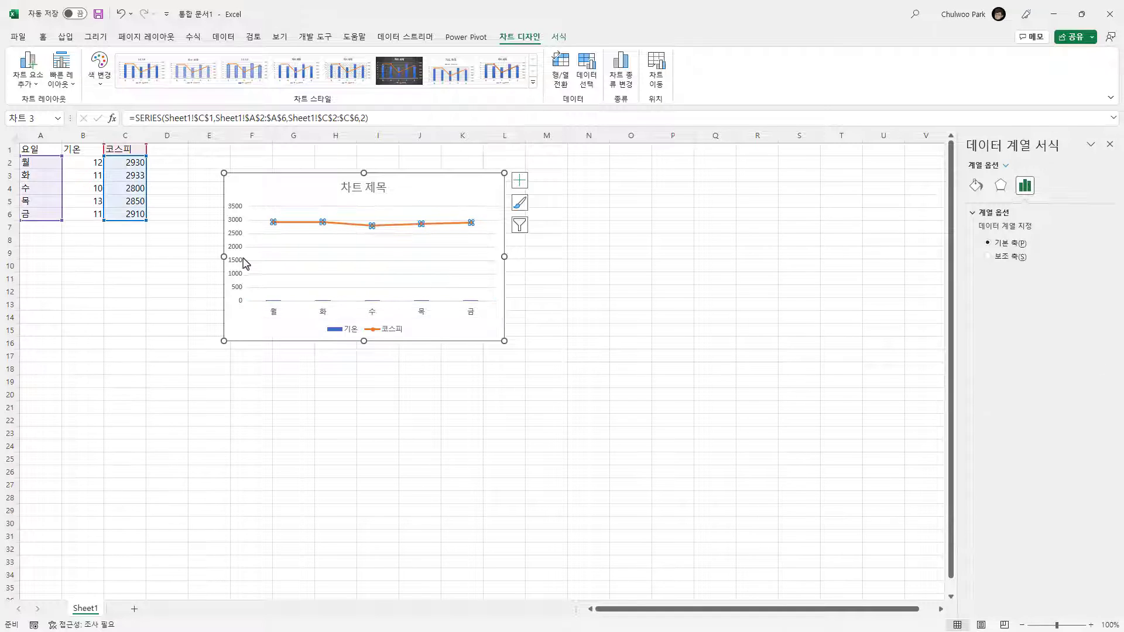
click(243, 259)
click(346, 226)
key(Up)
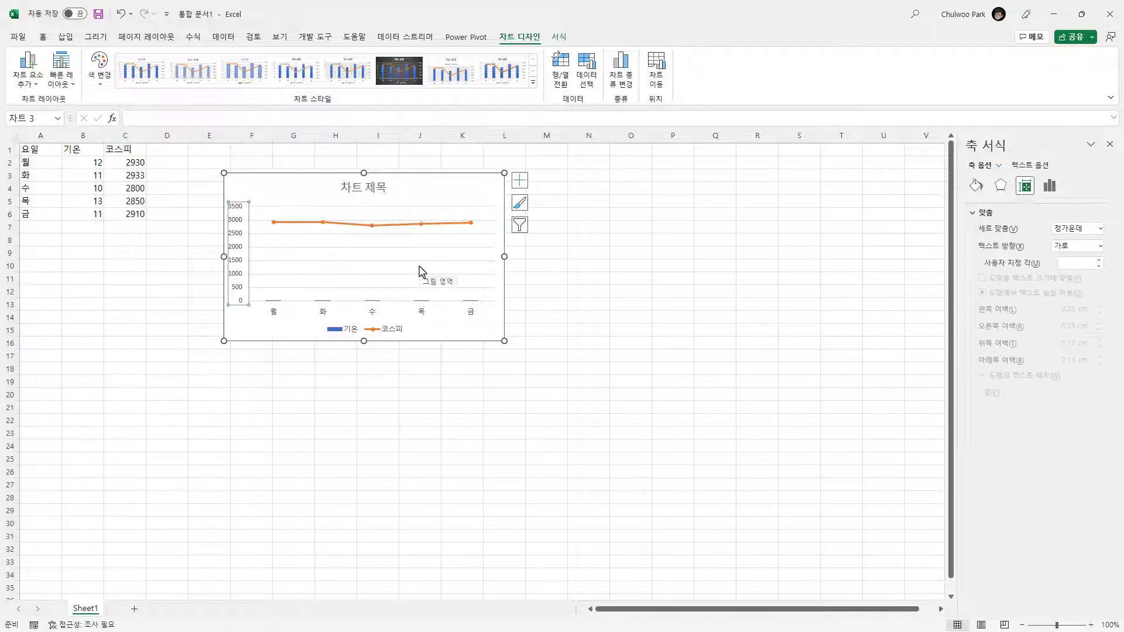
key(Up)
key(Up)
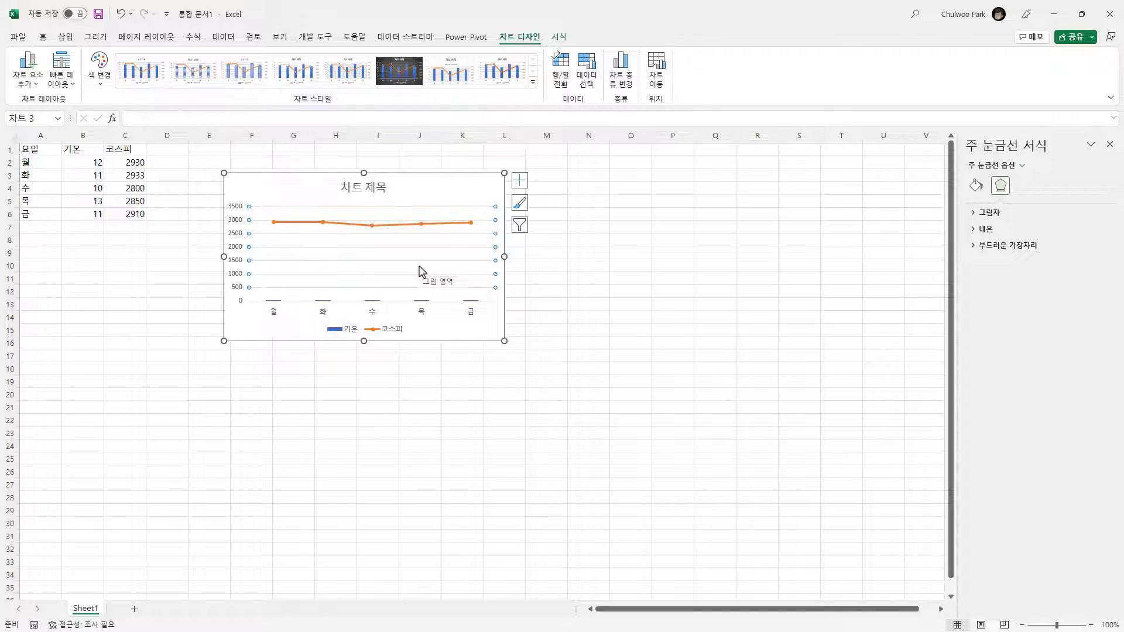
key(Up)
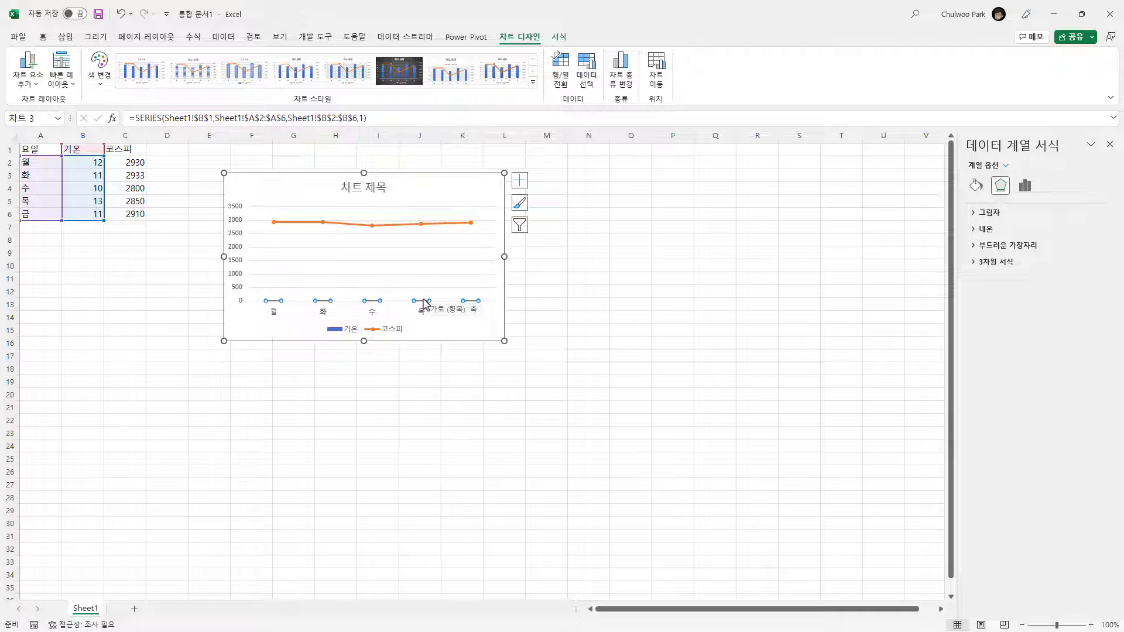
click(1024, 186)
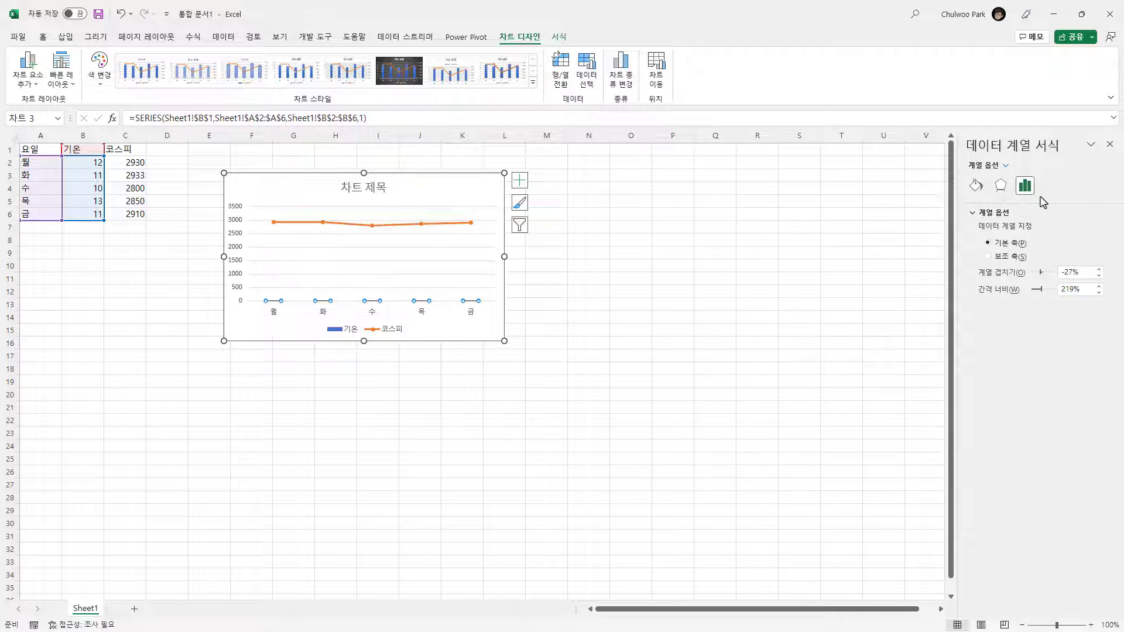
click(1011, 257)
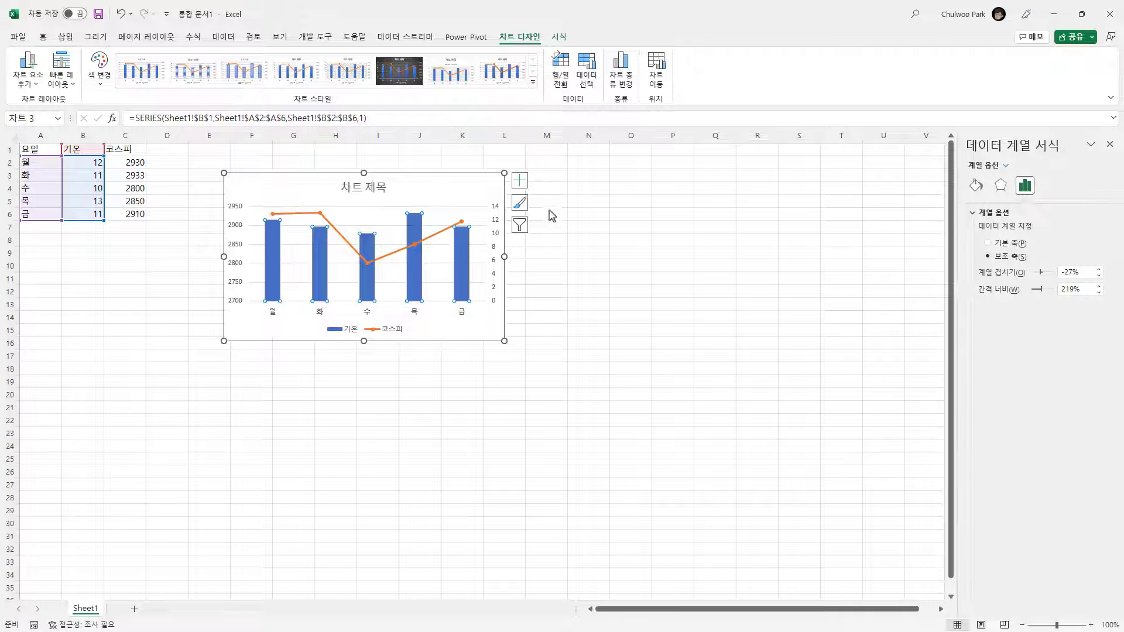
Restore the 기온 columns to the primary axis and the 코스피 line to the secondary axis.
click(1003, 243)
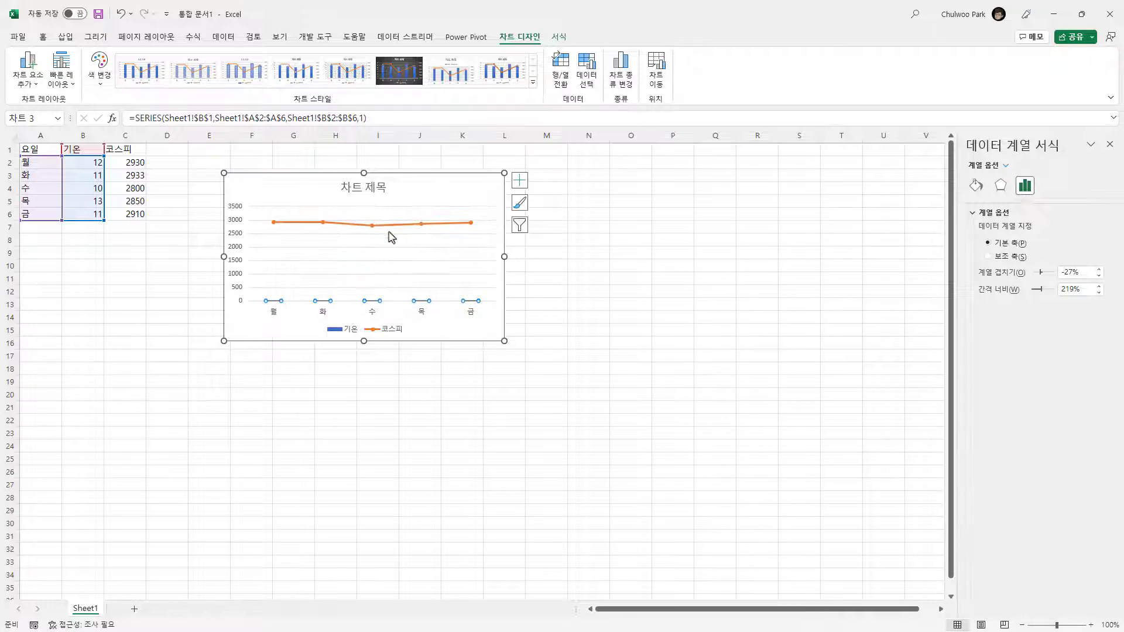
click(362, 227)
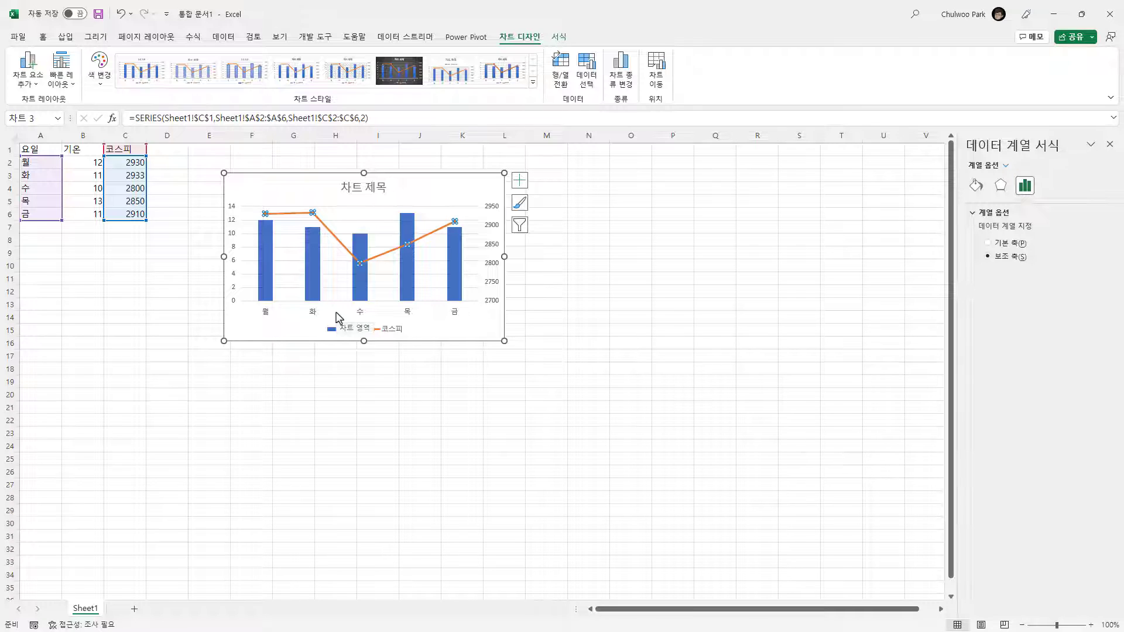
Replace the combo chart with a new 2-D clustered column chart of A1:C6, placed beside the data.
click(471, 333)
key(Delete)
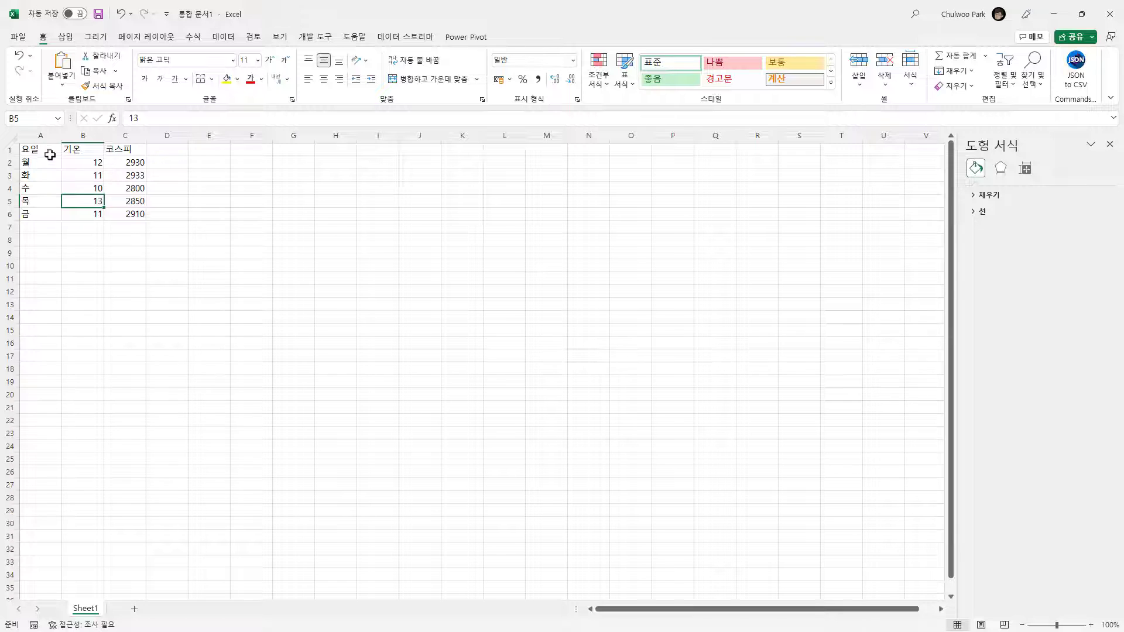
drag(47, 150, 131, 210)
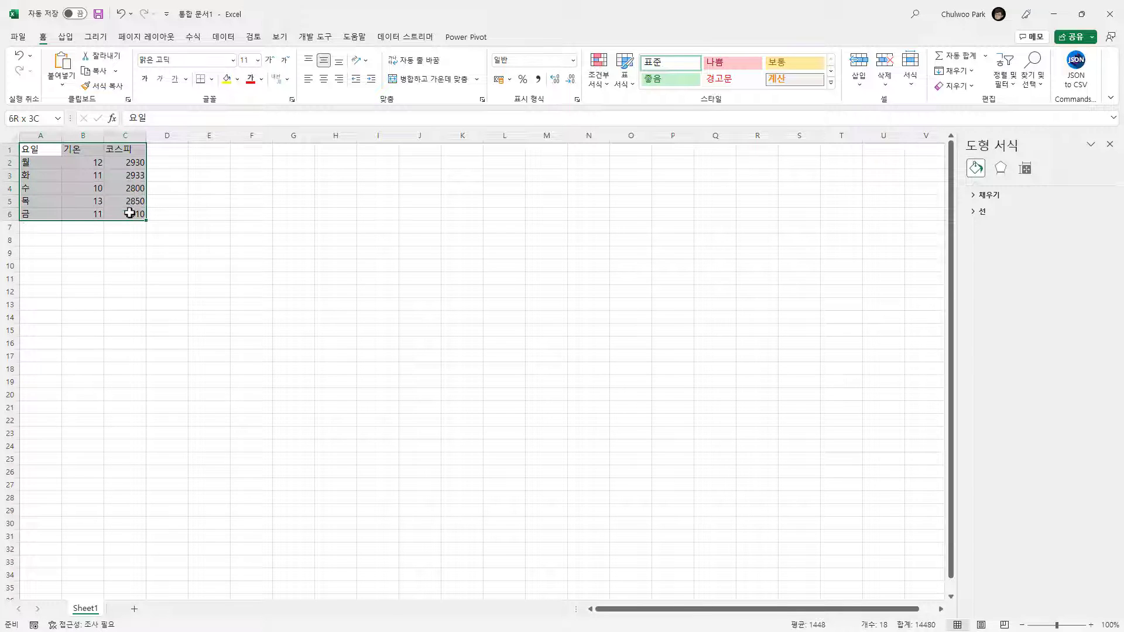
click(65, 40)
click(503, 59)
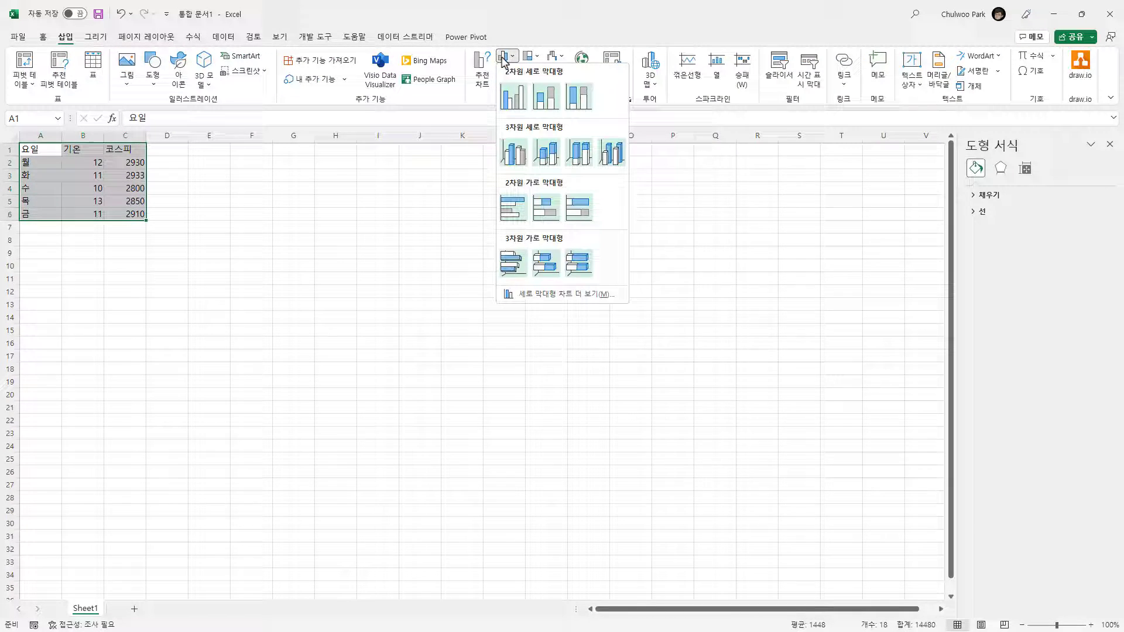
click(513, 96)
drag(423, 286, 319, 188)
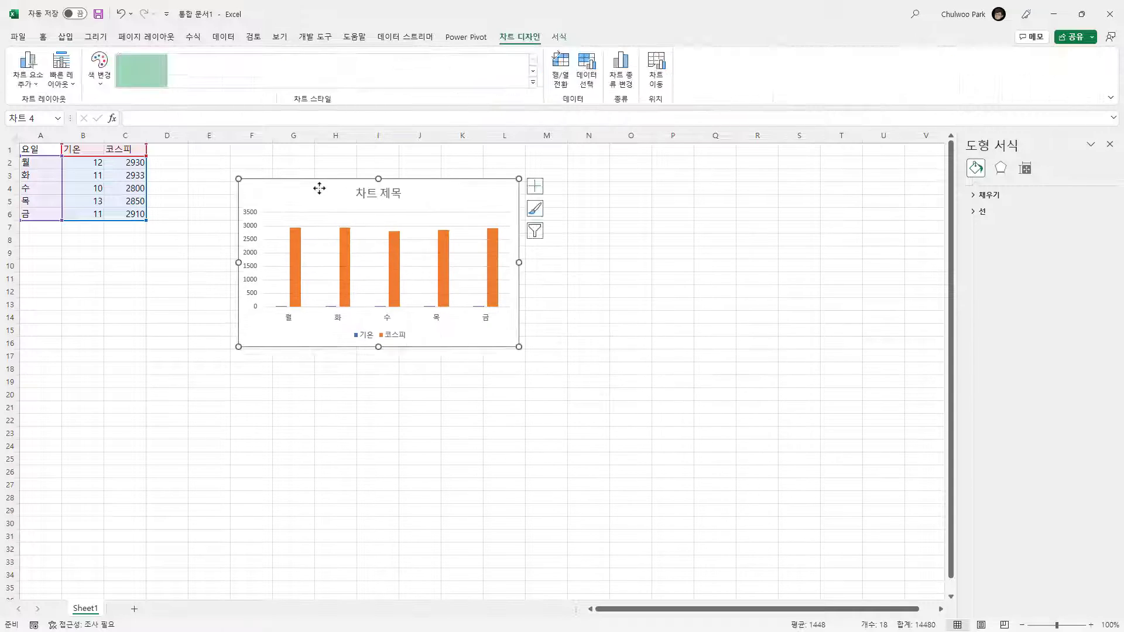
Assign the orange 코스피 columns in the new chart to the secondary axis (보조 축).
click(294, 292)
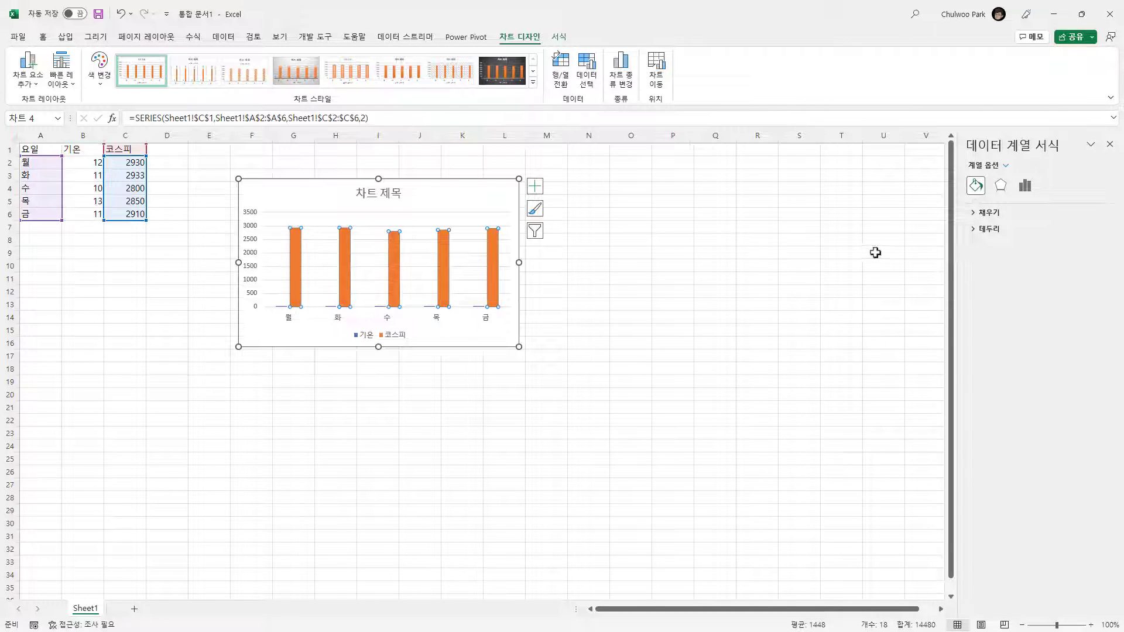
click(1025, 186)
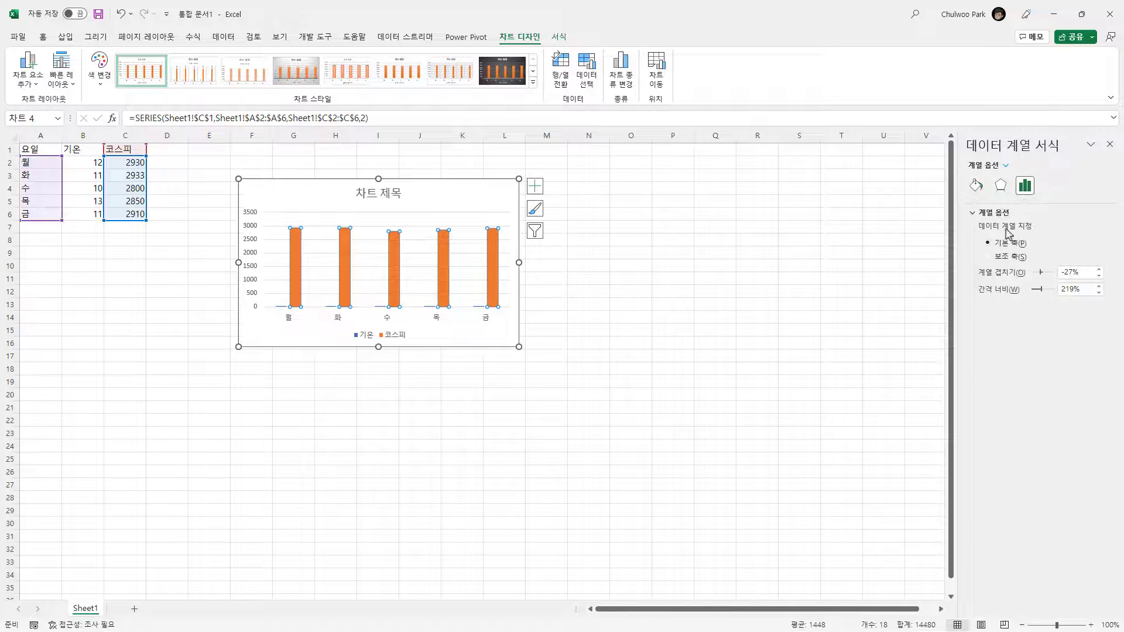
click(1009, 258)
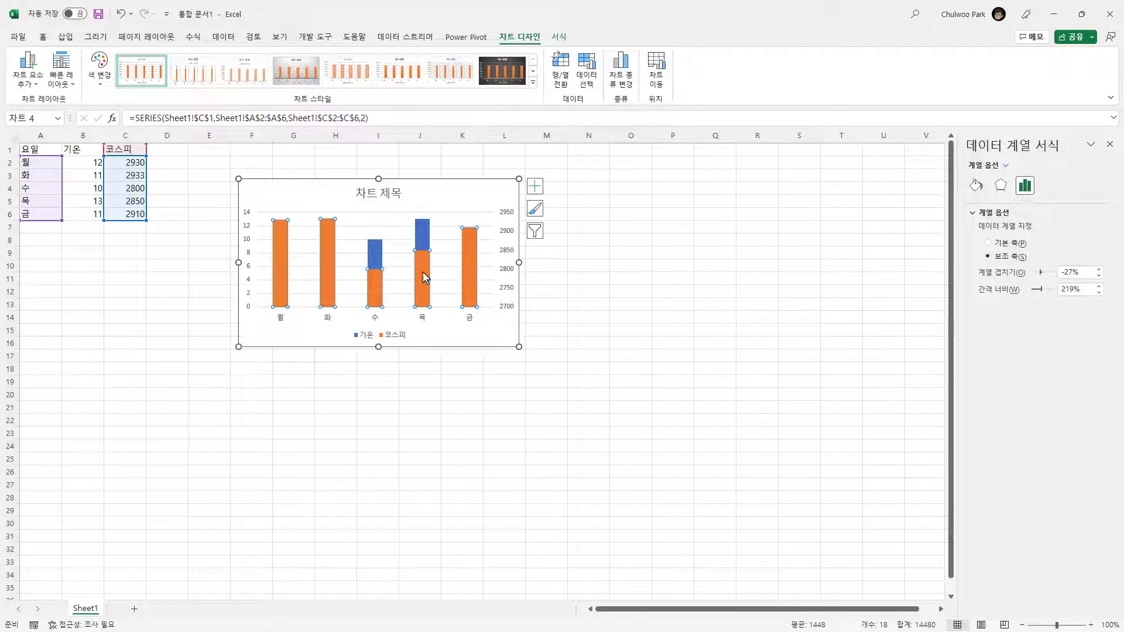
mouse_move(423, 272)
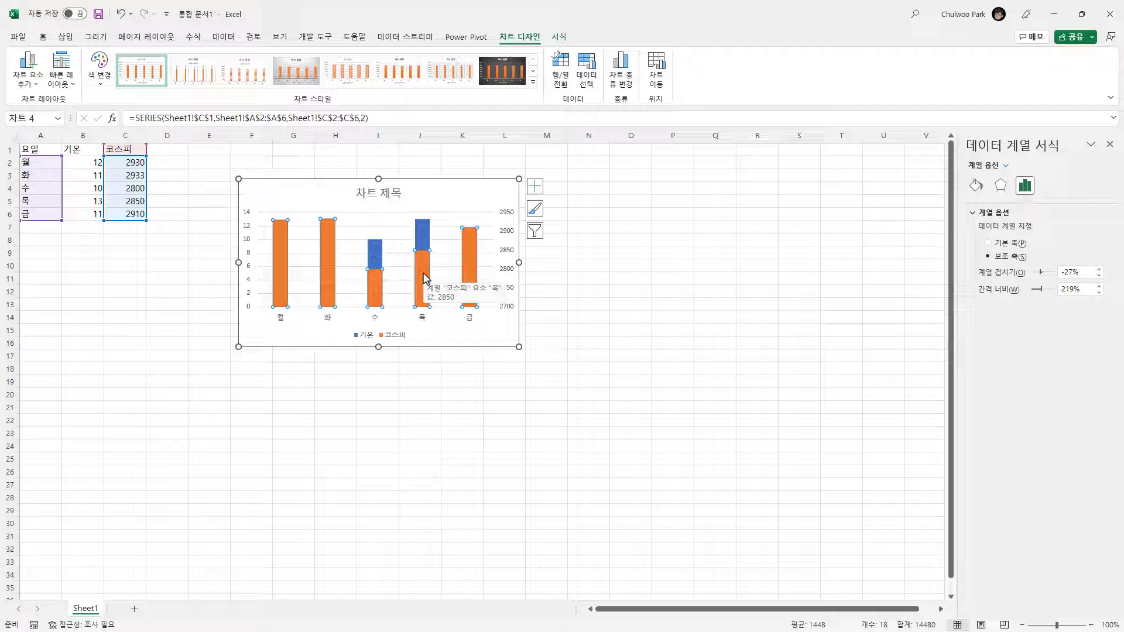
Delete the column chart with the overlapping bars and deselect the data table.
click(425, 196)
key(Delete)
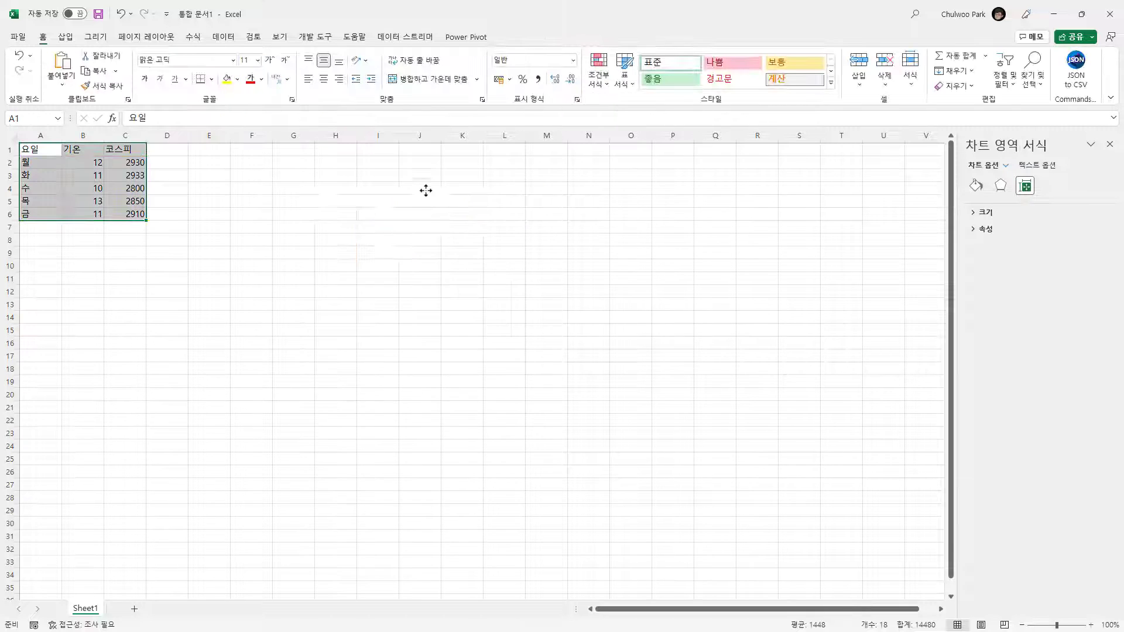
click(307, 224)
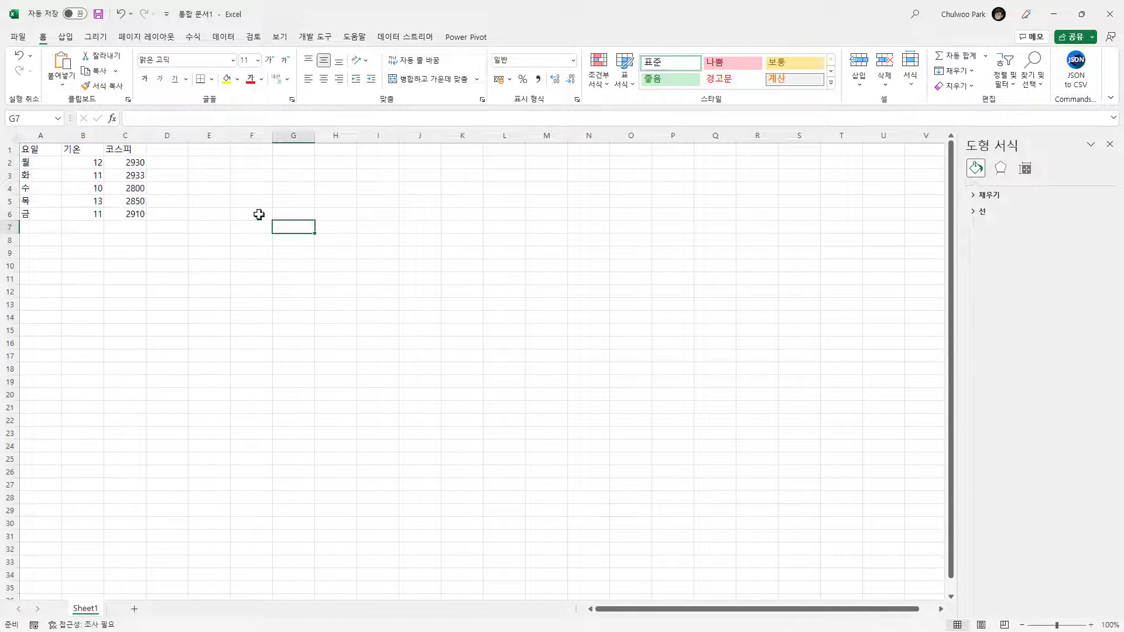
Insert two blank columns between the 기온 and 코스피 columns of the data table.
click(78, 148)
click(120, 149)
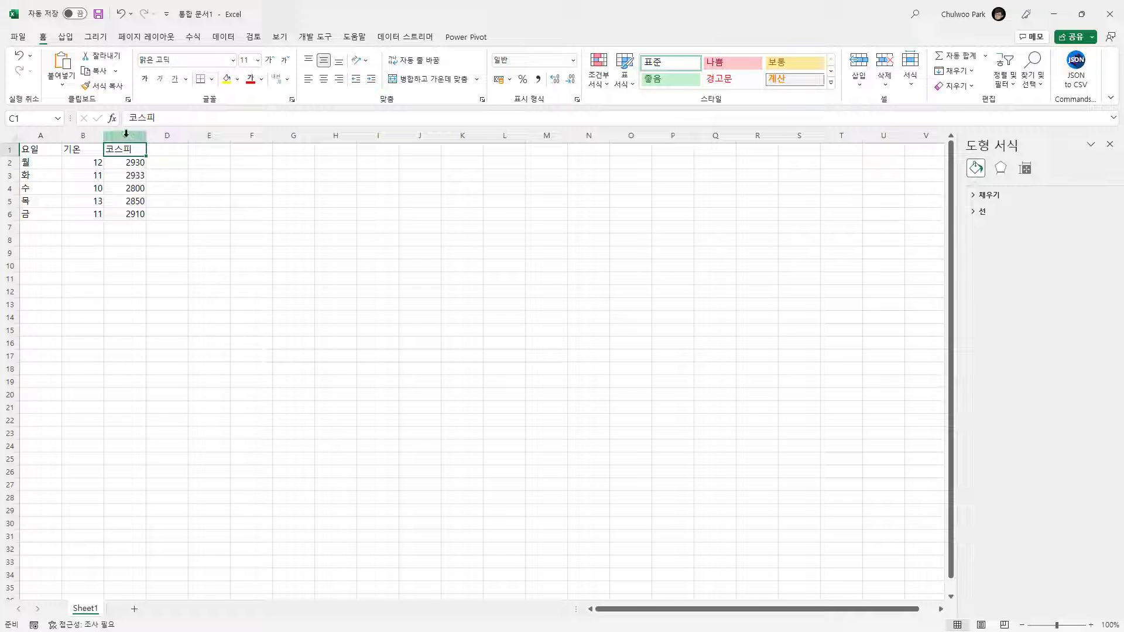
drag(130, 136, 167, 140)
right_click(167, 139)
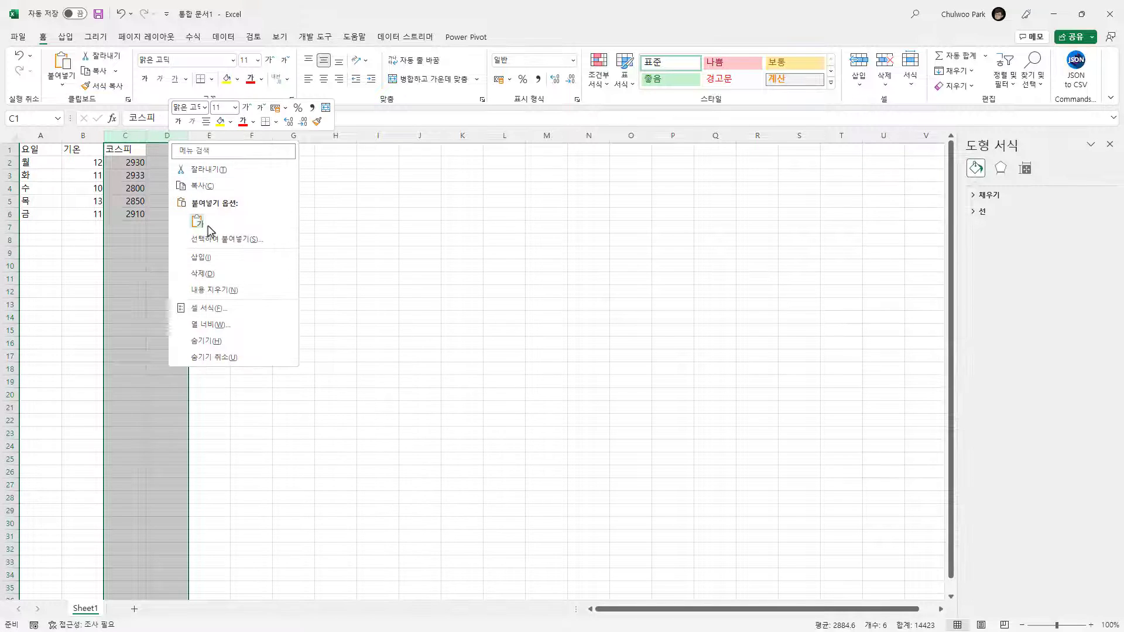
click(199, 256)
click(143, 223)
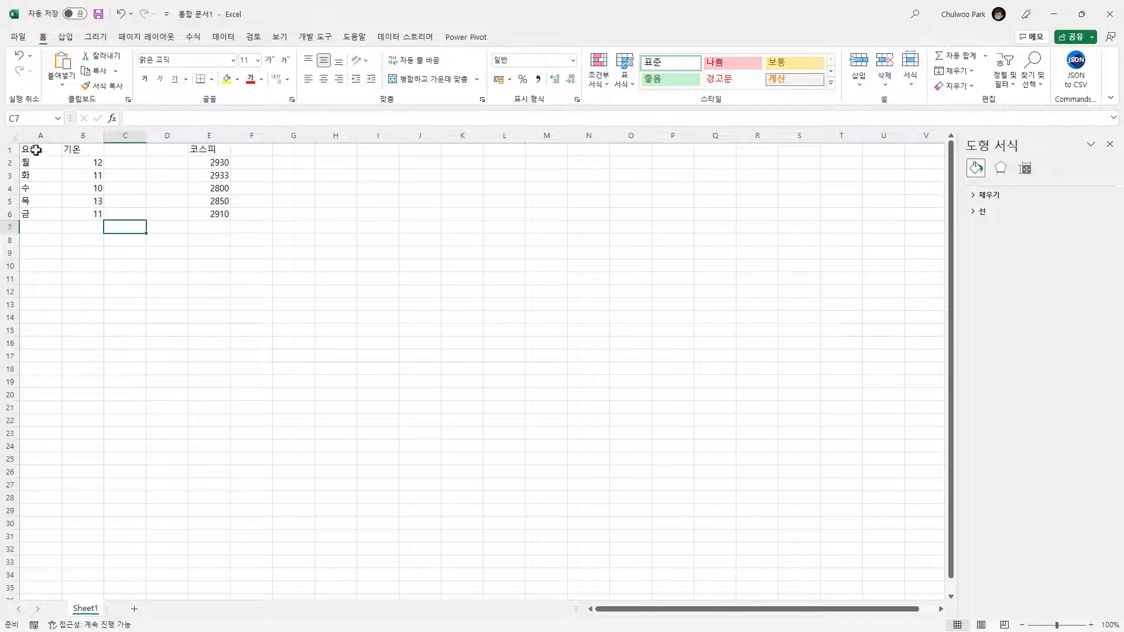
Create a 2-D clustered column chart from A1:E6, including the blank columns, and place it beside the data.
drag(36, 151, 202, 211)
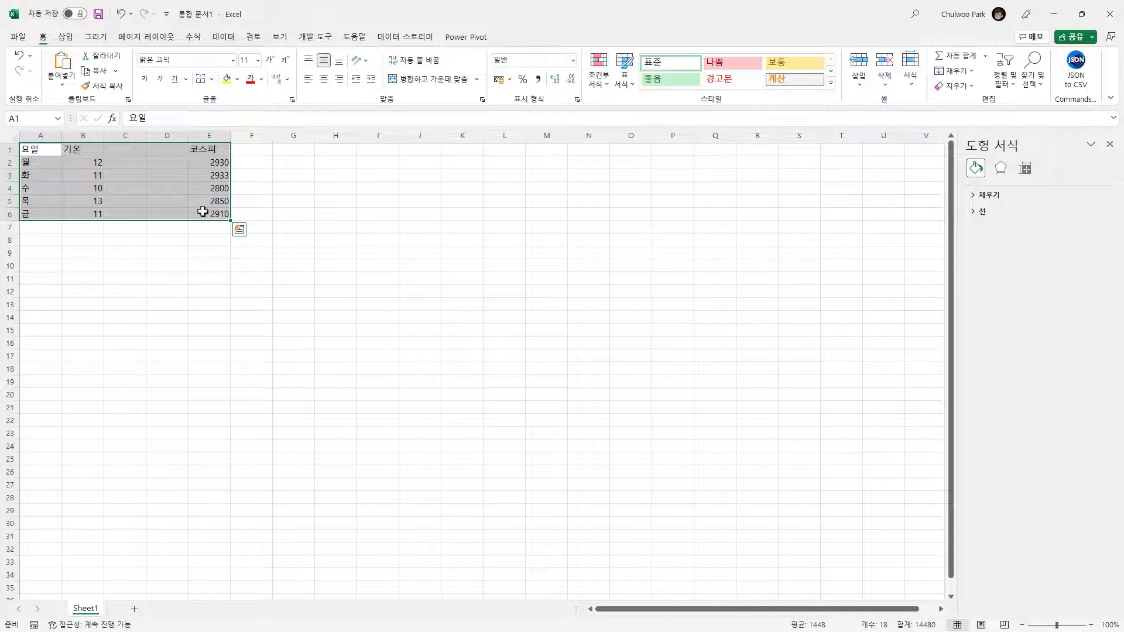
click(65, 37)
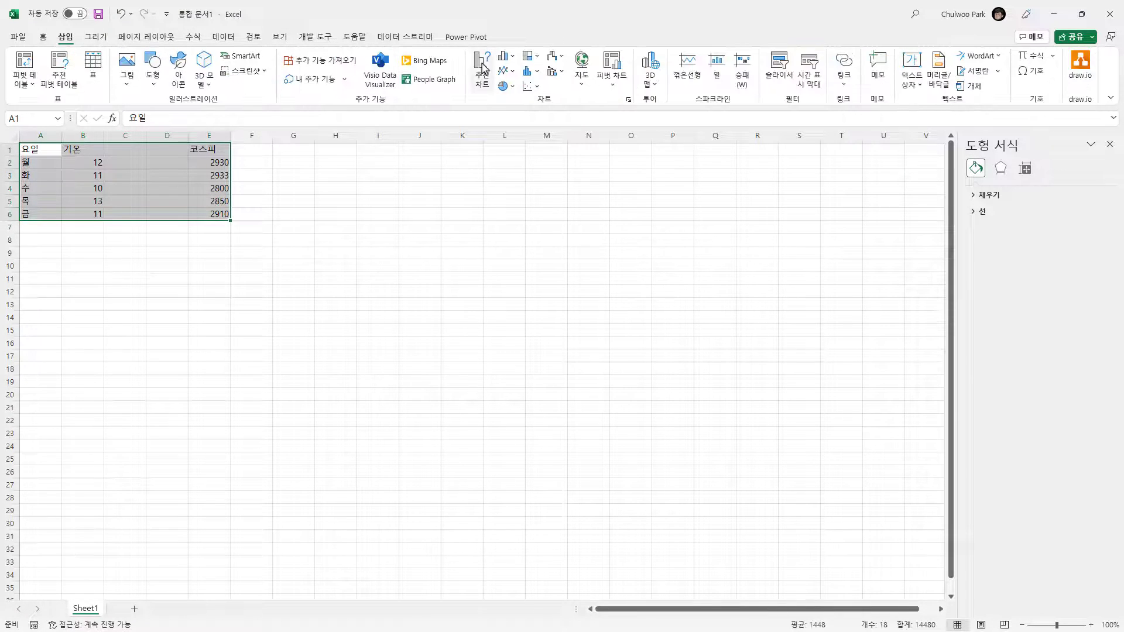
click(504, 57)
click(511, 95)
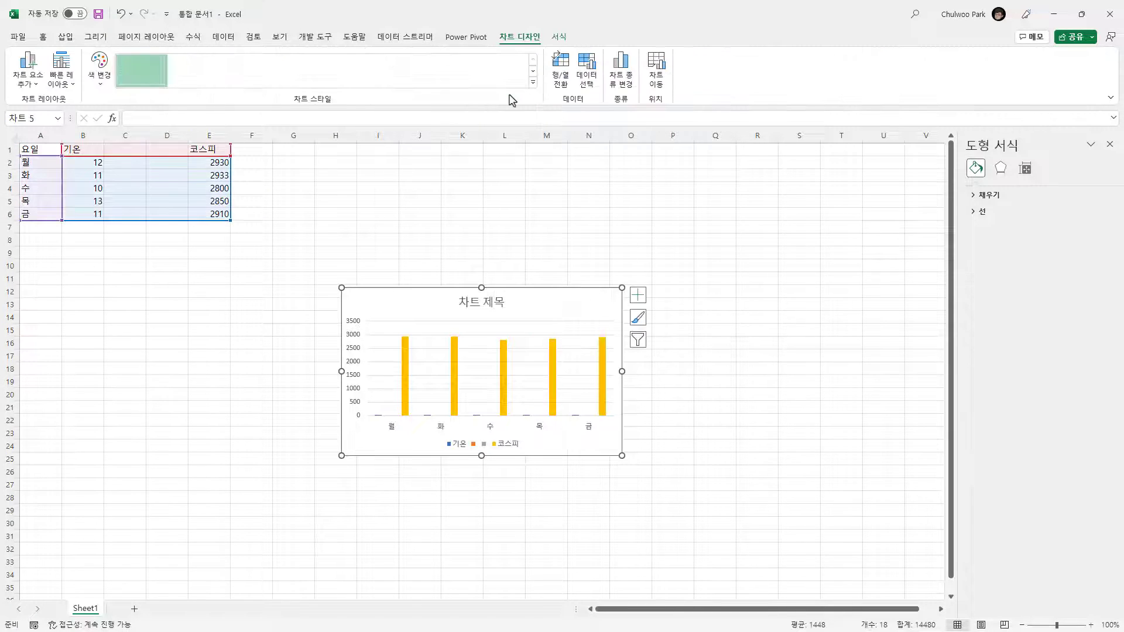
drag(522, 291, 451, 175)
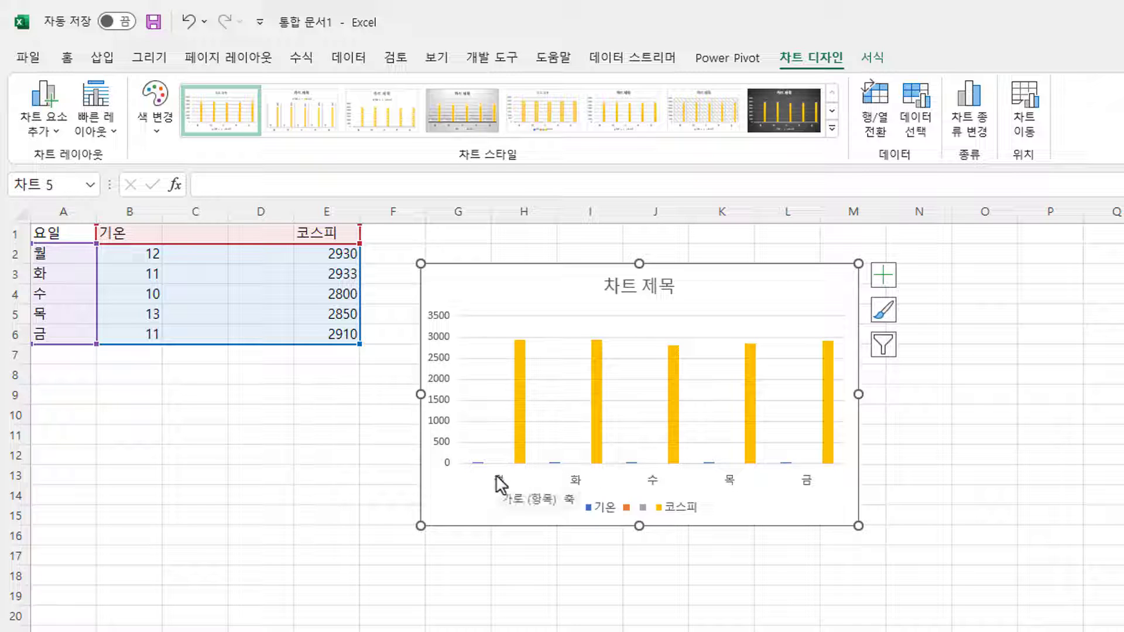
Assign the yellow 코스피 columns in the new chart to the secondary axis (보조 축).
click(522, 457)
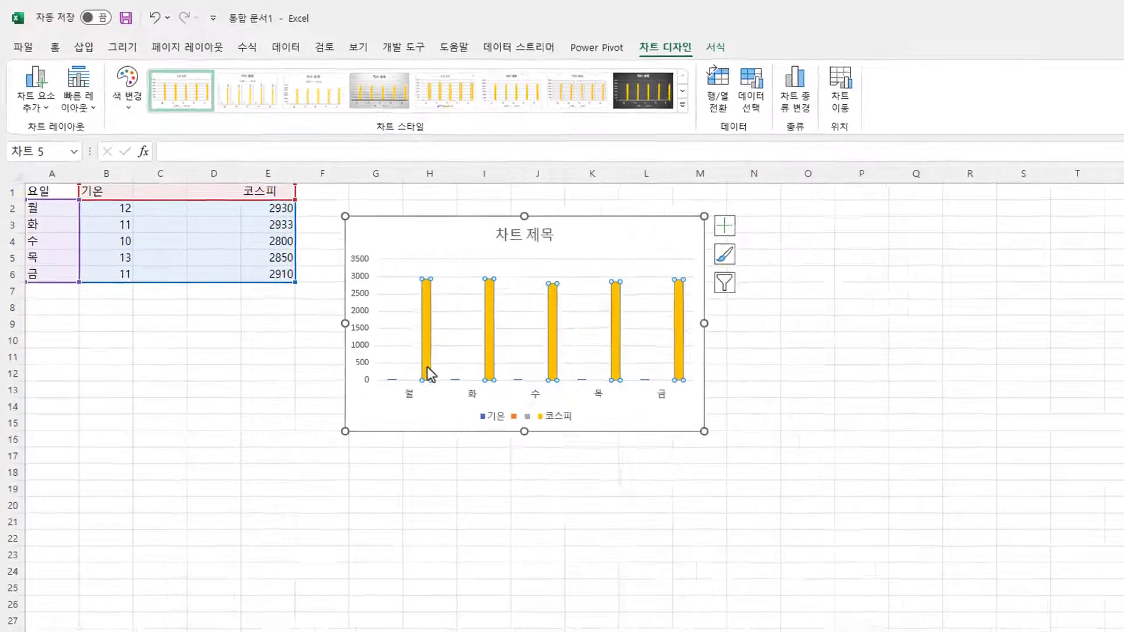
double_click(427, 368)
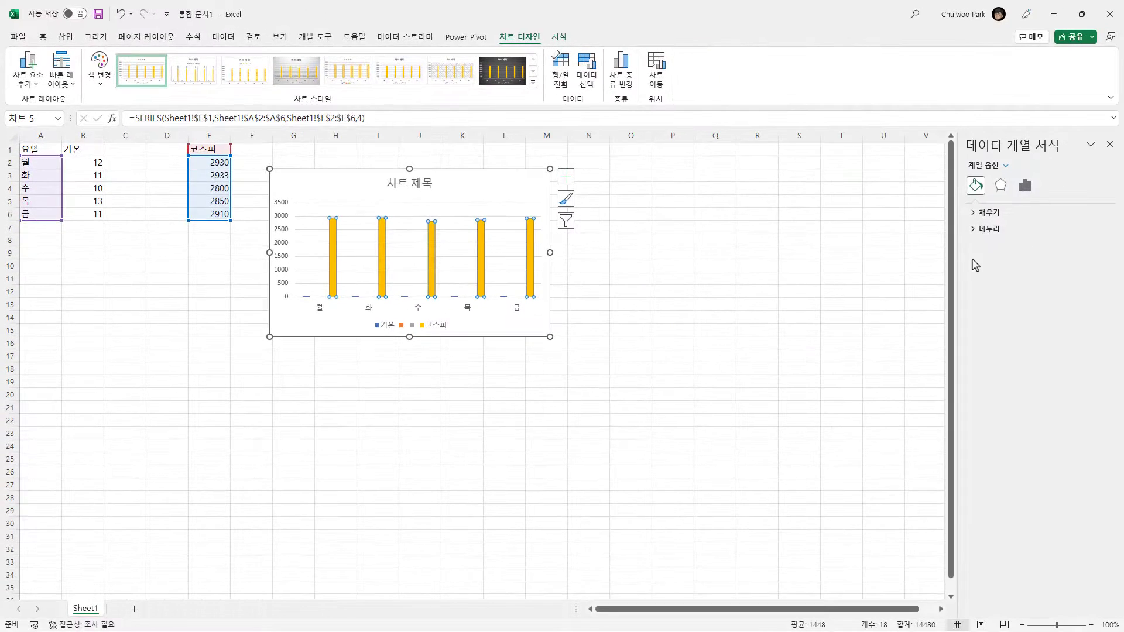
click(1023, 187)
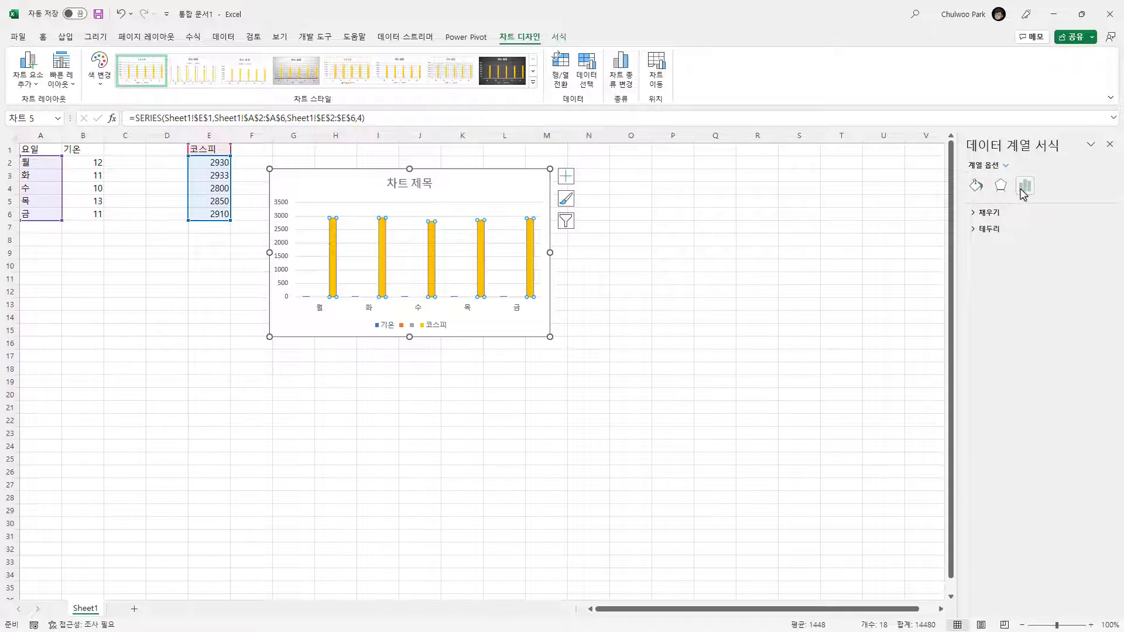
click(1023, 188)
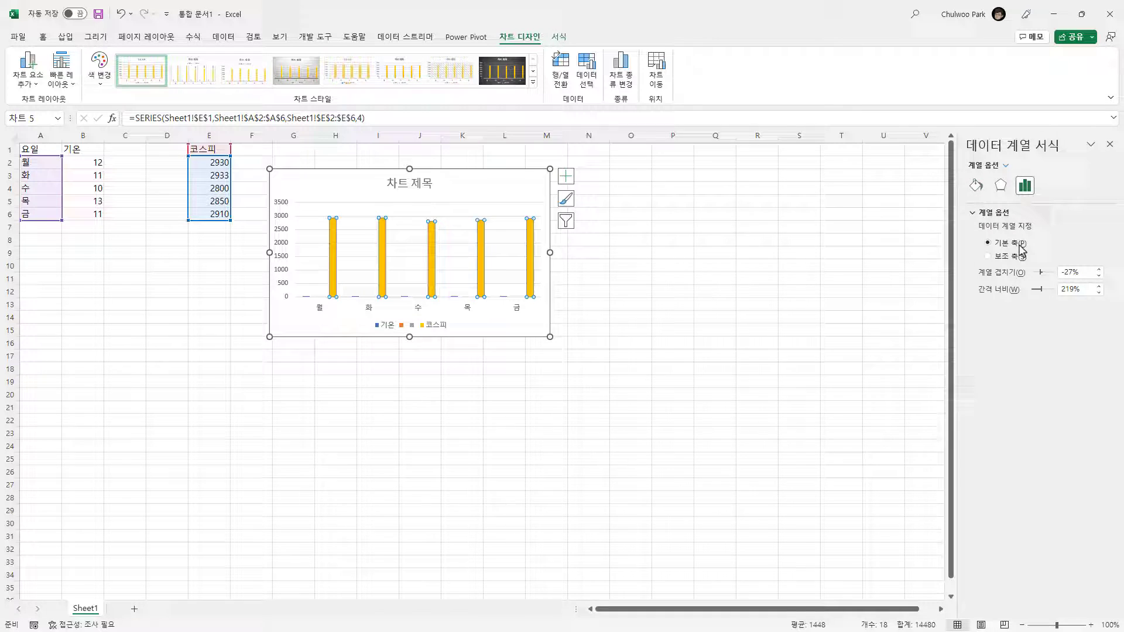
click(1019, 257)
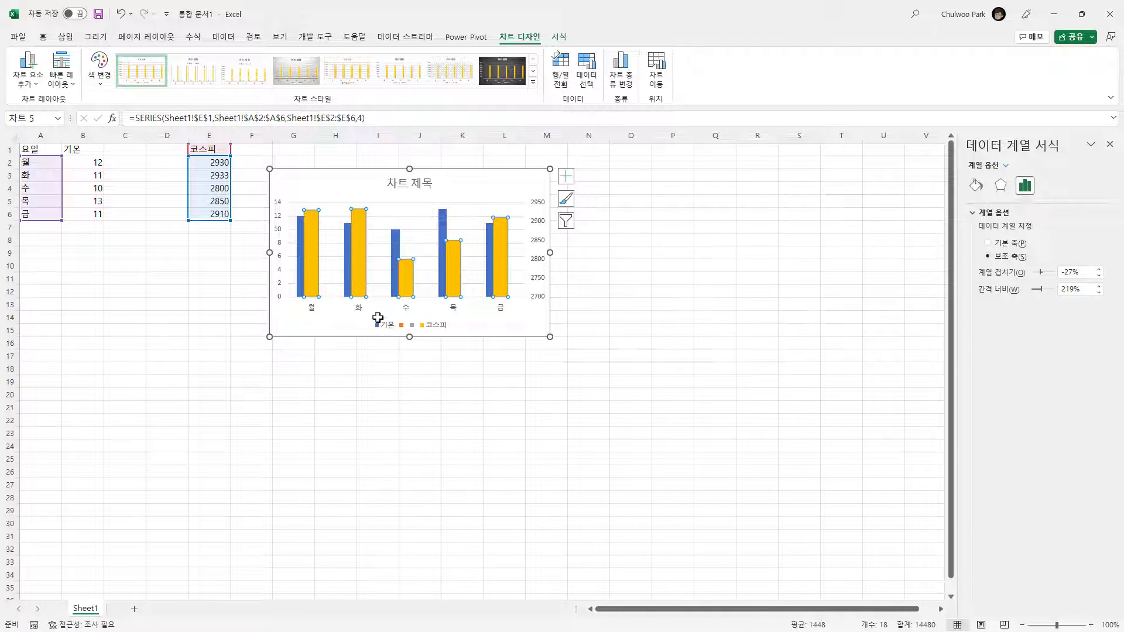
Examine the 기온 and 코스피 columns in the chart and review the blank series in its source data list.
mouse_move(358, 255)
click(444, 232)
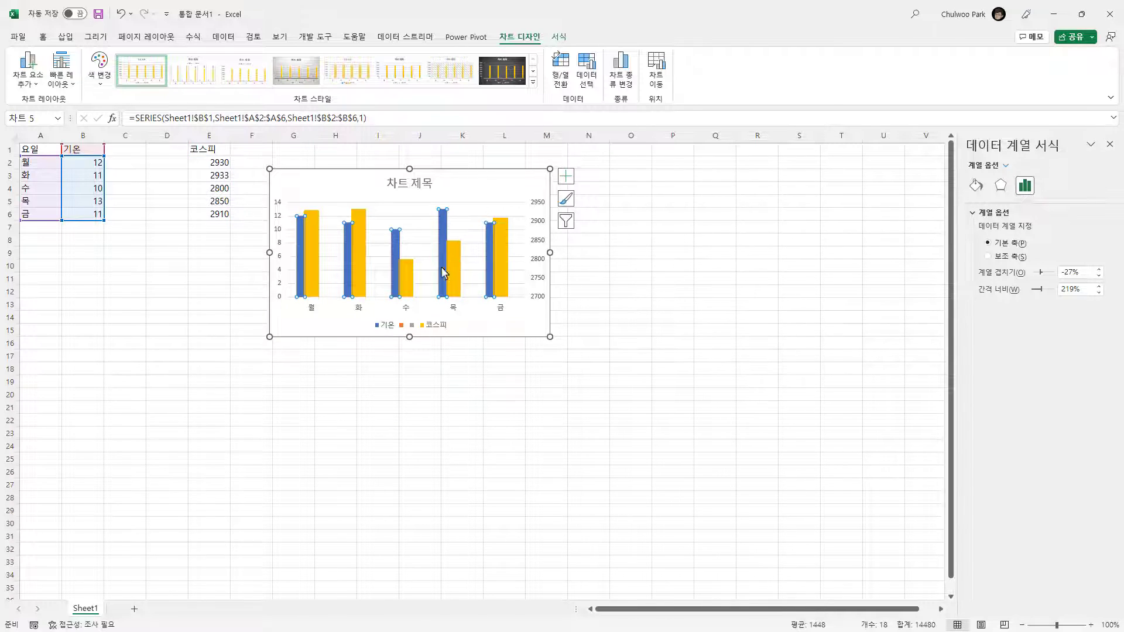
click(457, 284)
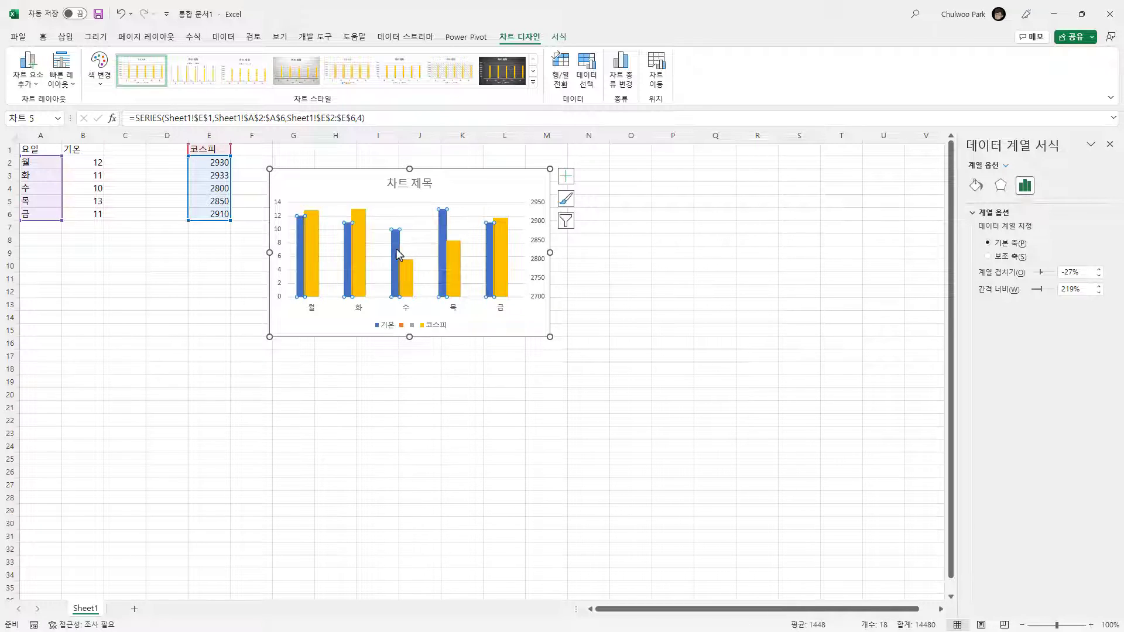
click(395, 248)
click(460, 276)
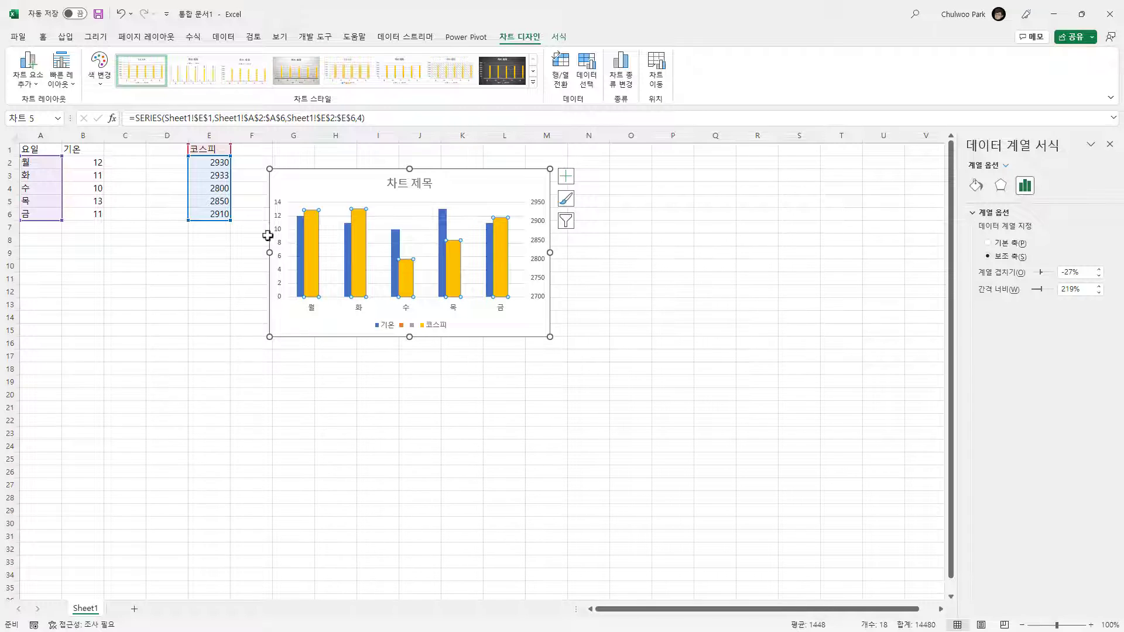
click(585, 80)
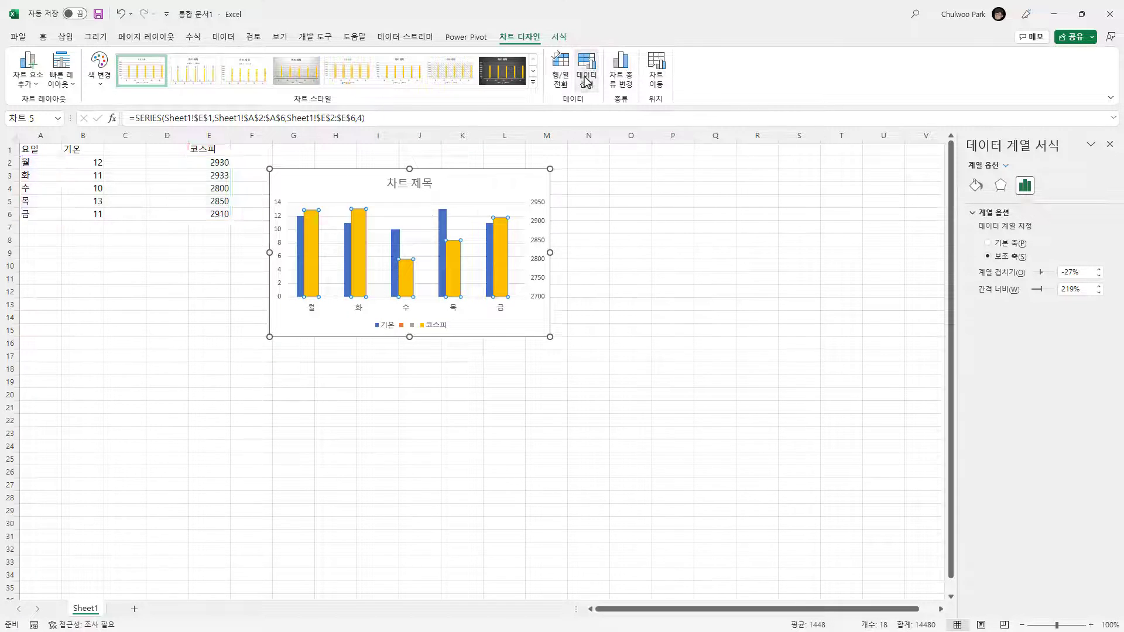
click(566, 341)
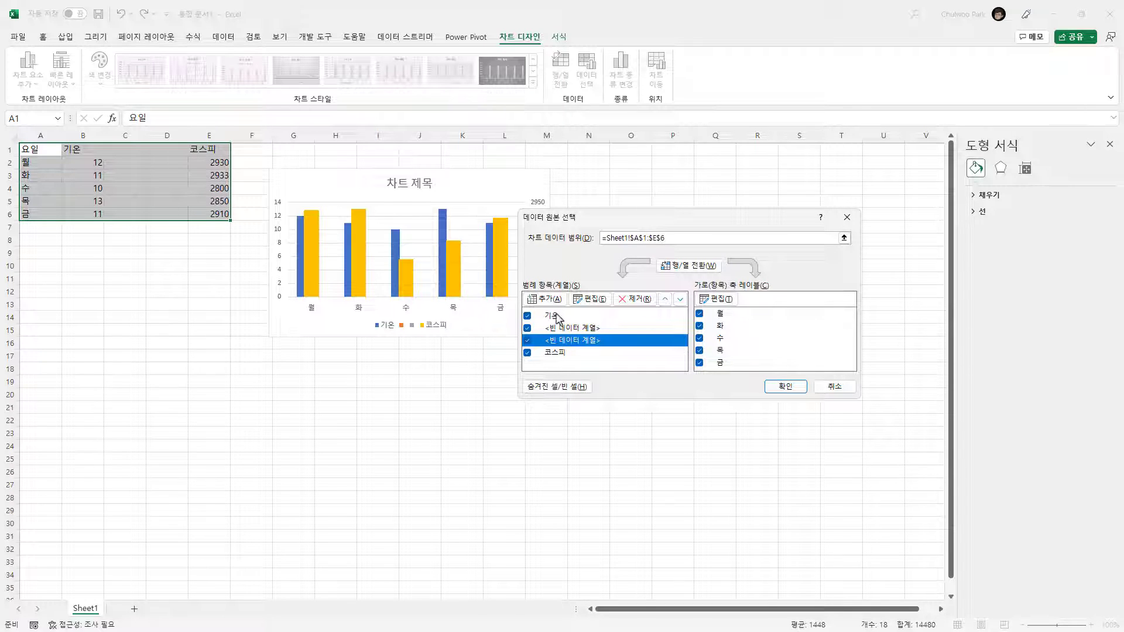
click(565, 329)
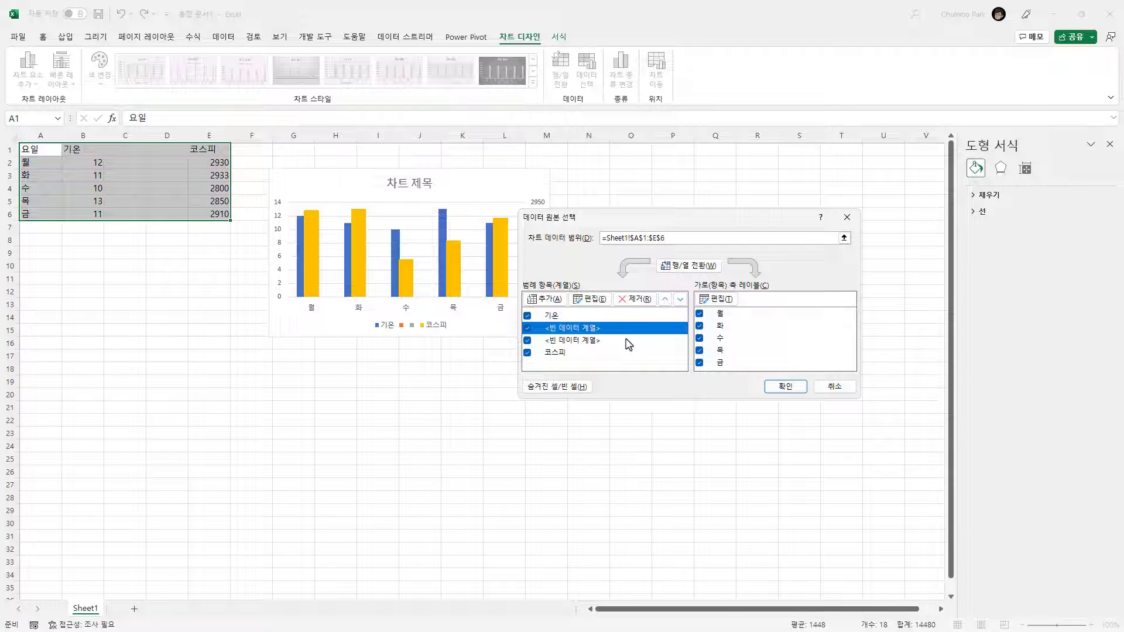
click(786, 387)
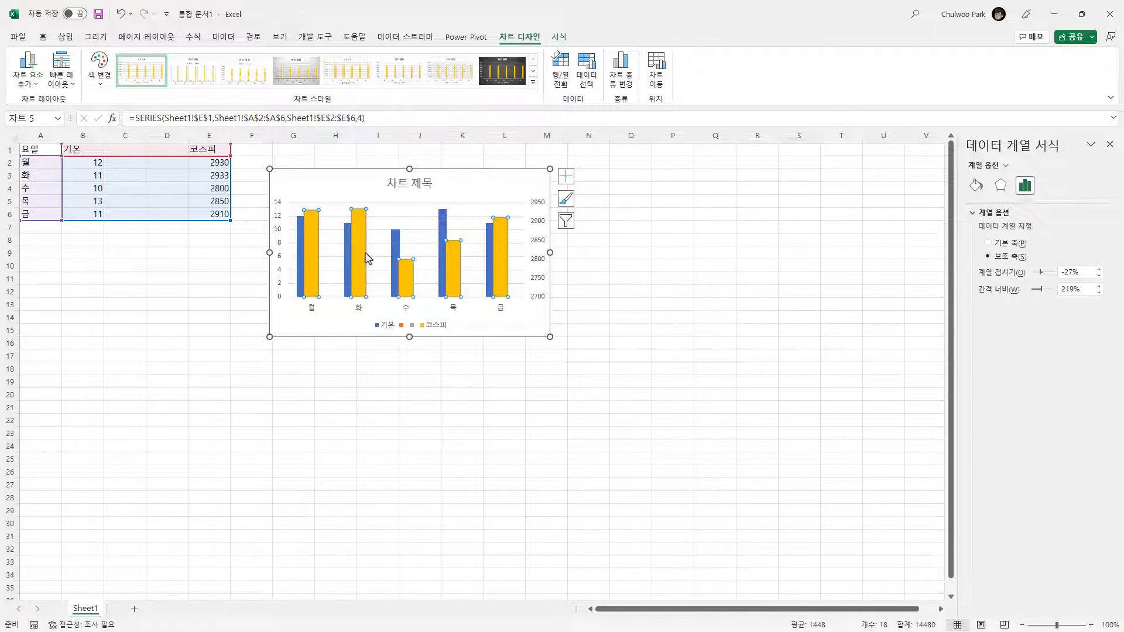
Cycle through the chart elements to the invisible blank series and assign the column D series to the secondary axis (보조 축).
click(536, 263)
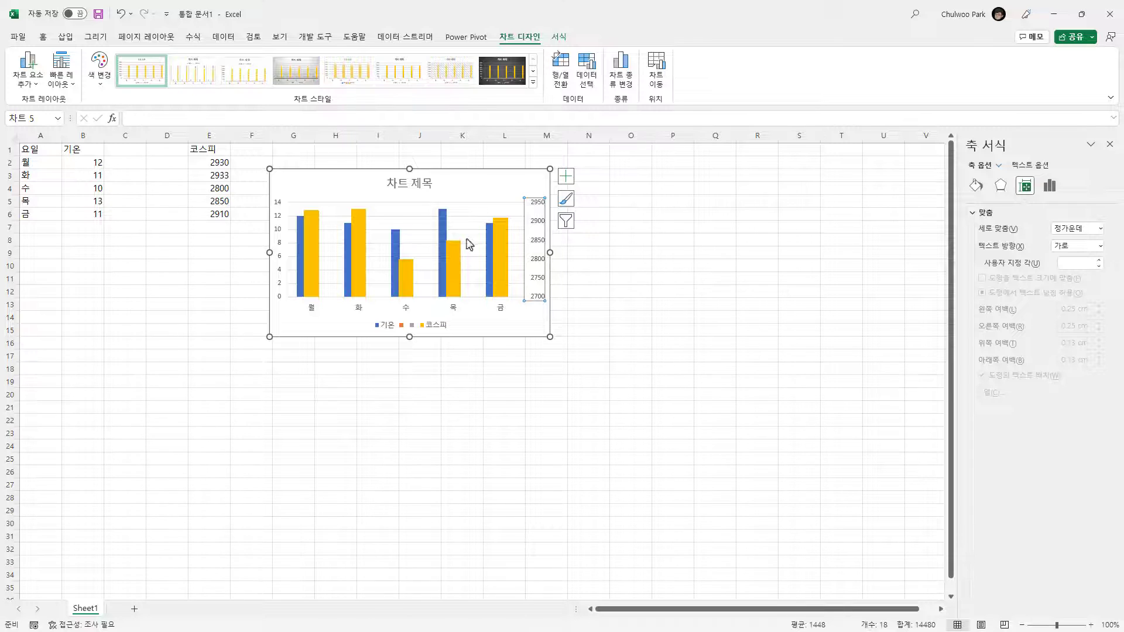
key(Delete)
key(Down)
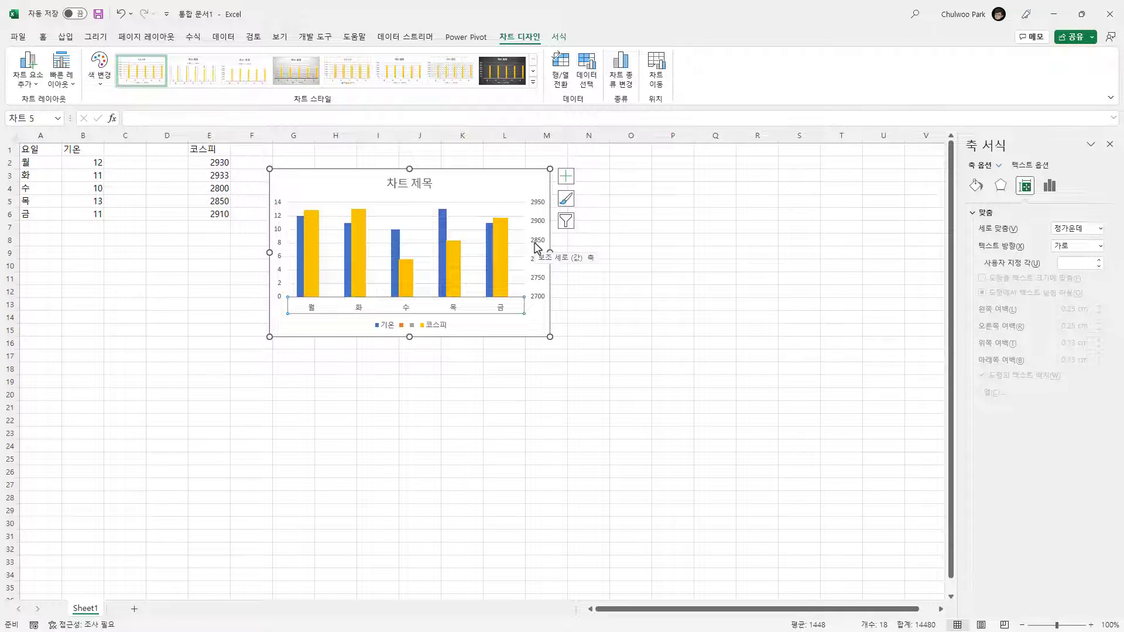
key(Down)
key(Down)
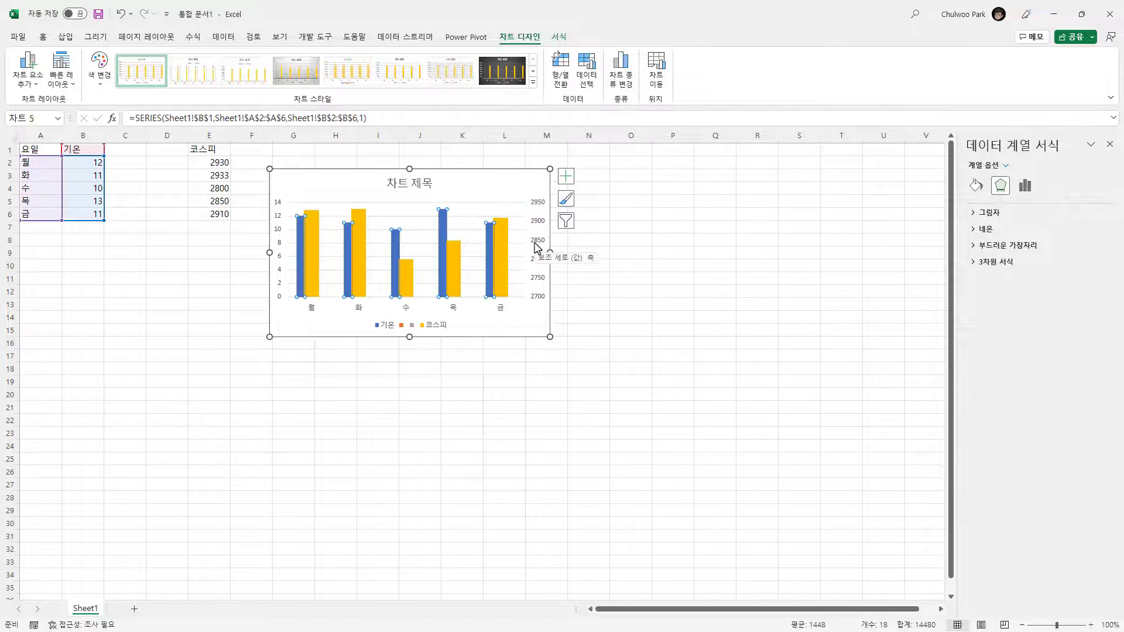
key(Down)
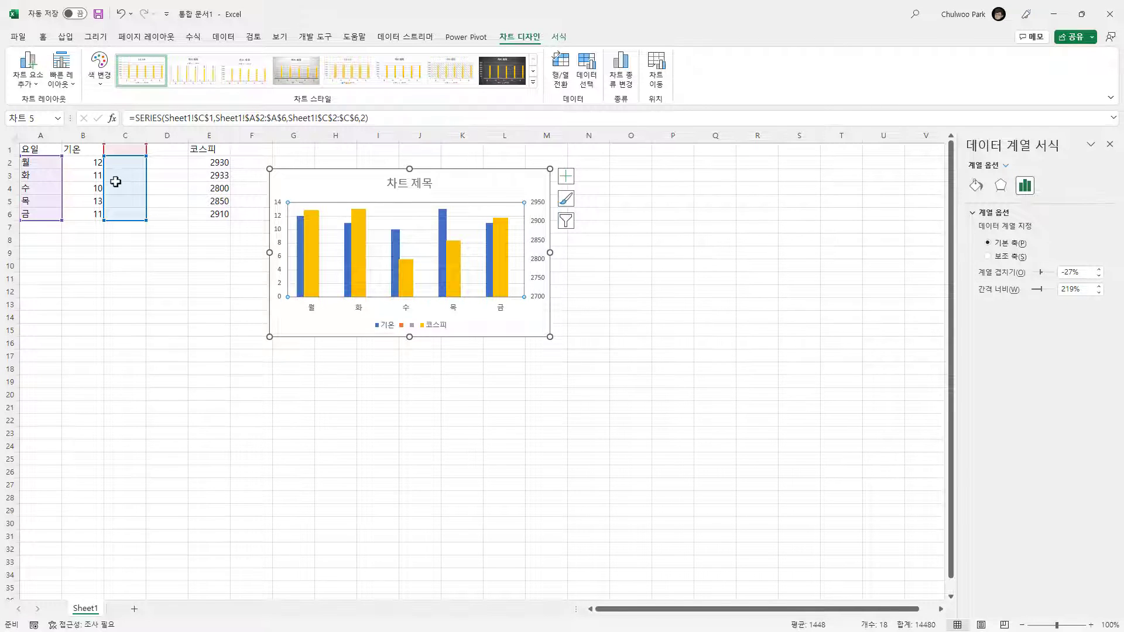
drag(144, 199, 168, 198)
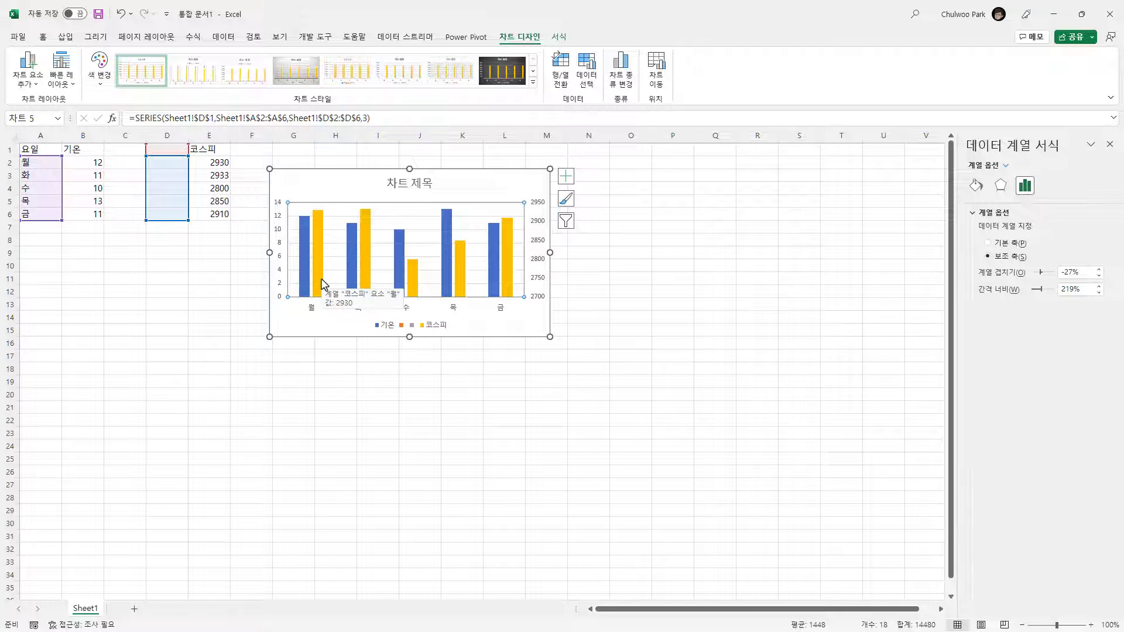
Set the series overlap (계열 겹치기) to 0% for both the secondary-axis series and the primary-axis 기온 columns.
click(1060, 275)
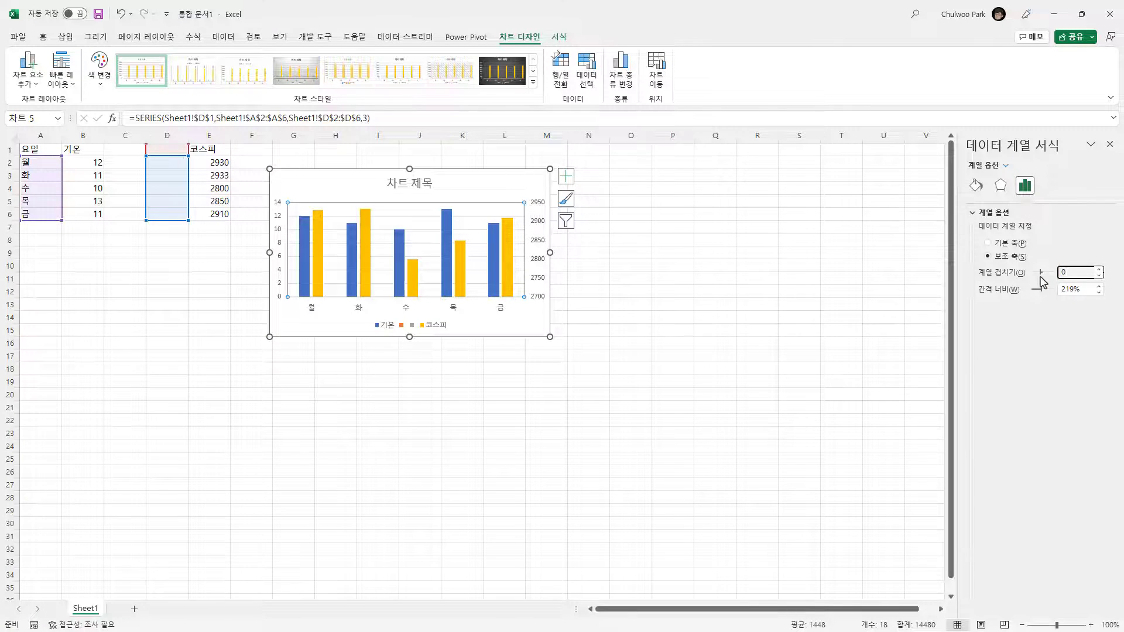
key(Return)
click(413, 291)
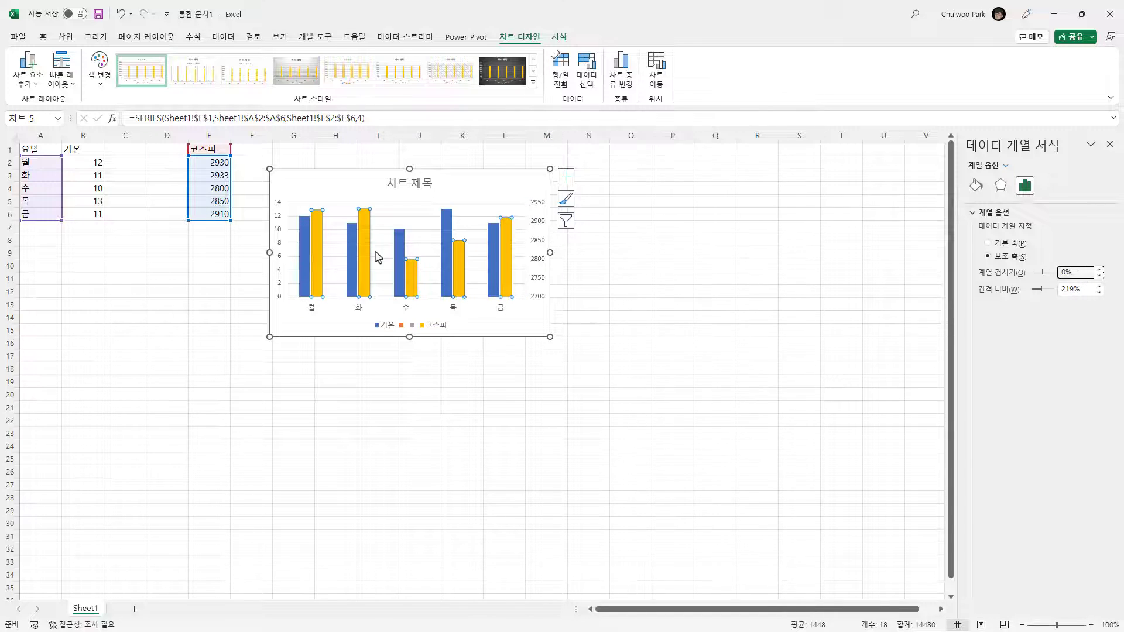
click(303, 260)
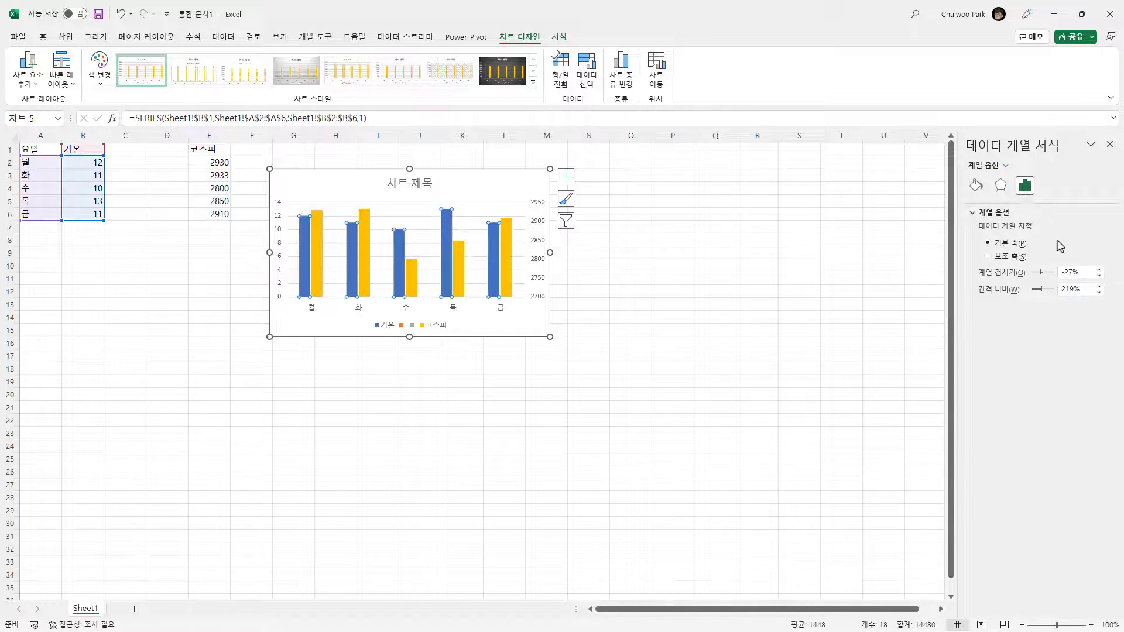
click(1074, 272)
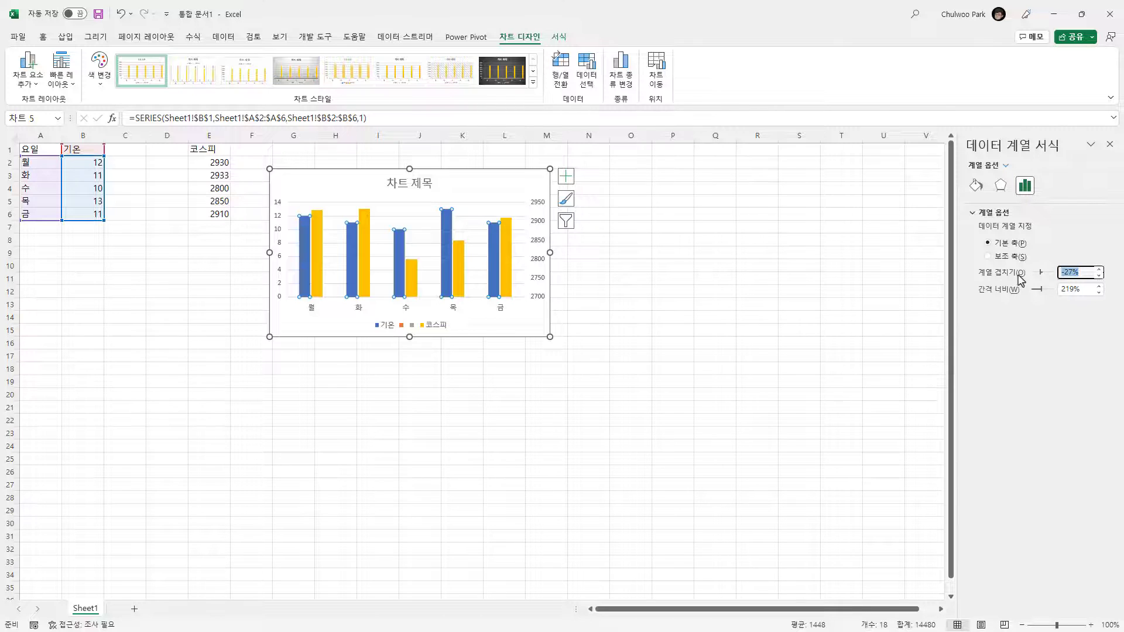
key(Return)
click(491, 404)
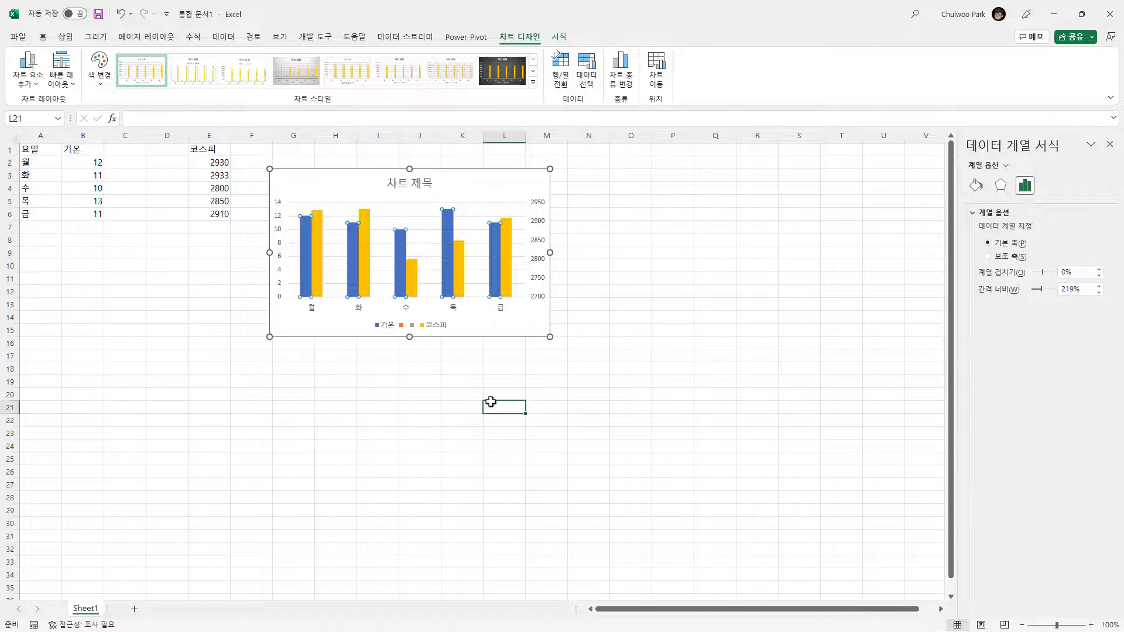
Delete the two unnamed blank-series entries from the chart legend and deselect the chart.
click(469, 325)
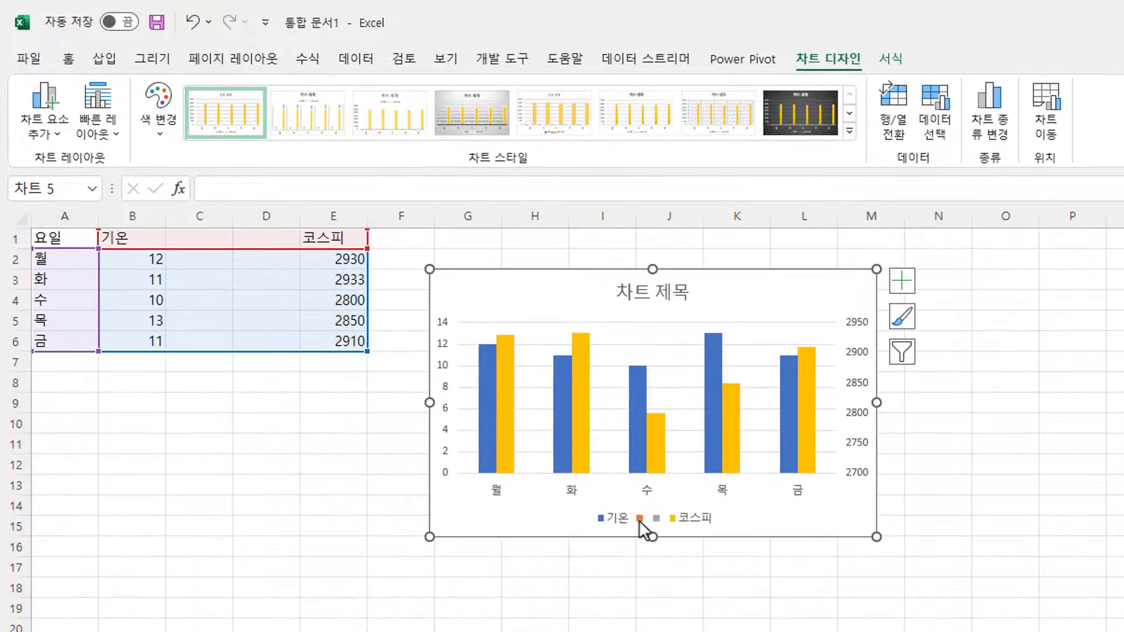
click(639, 519)
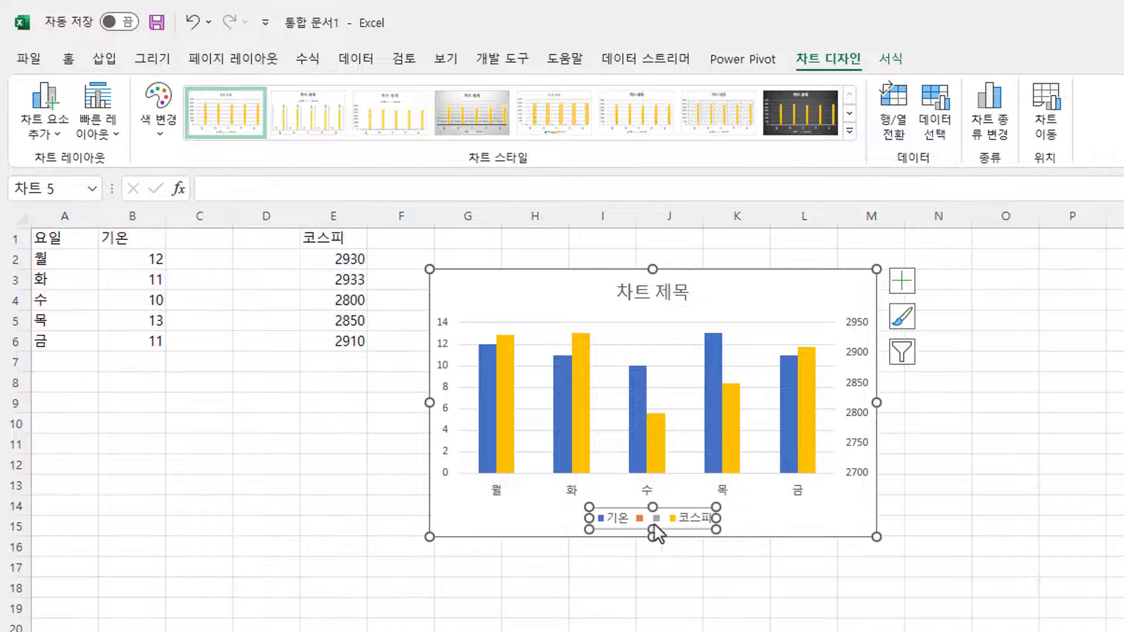
click(639, 518)
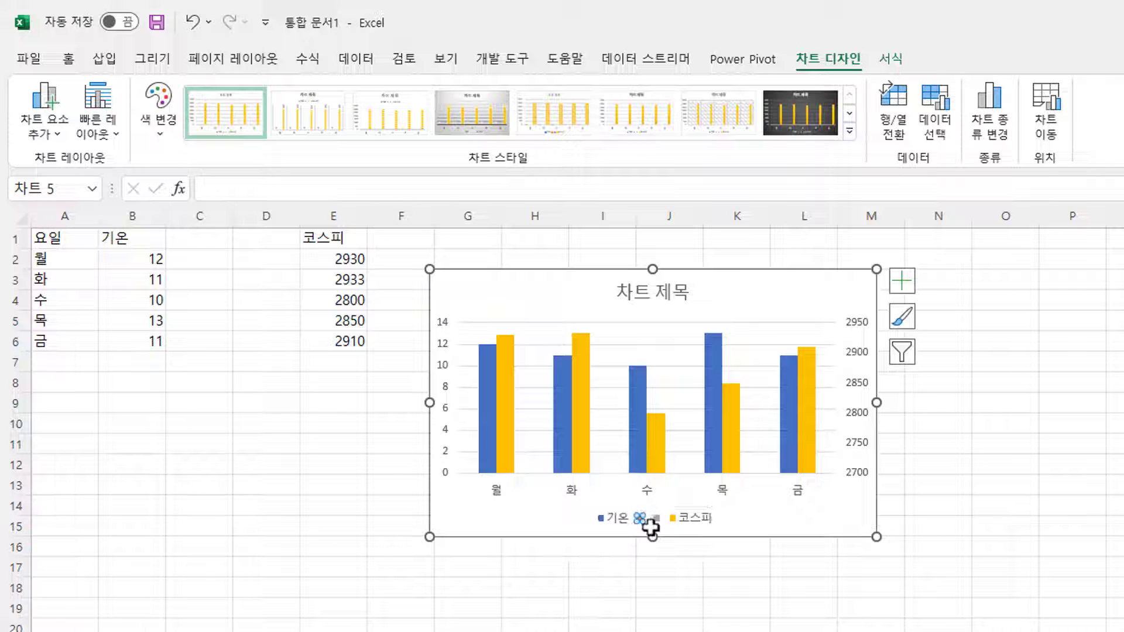
key(Delete)
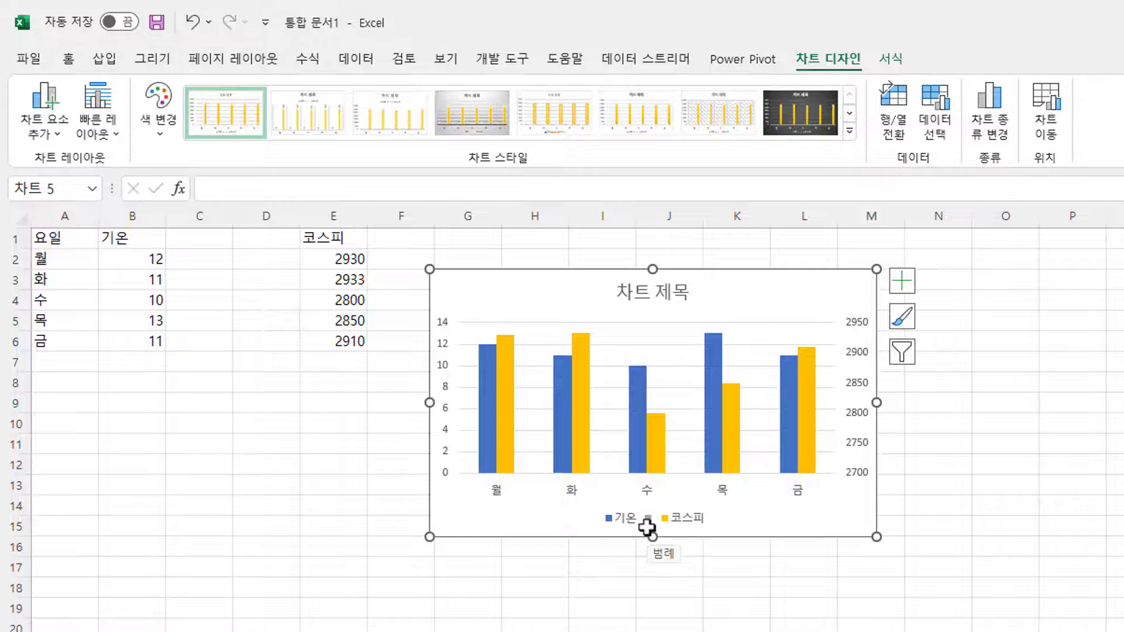
click(647, 520)
click(647, 520)
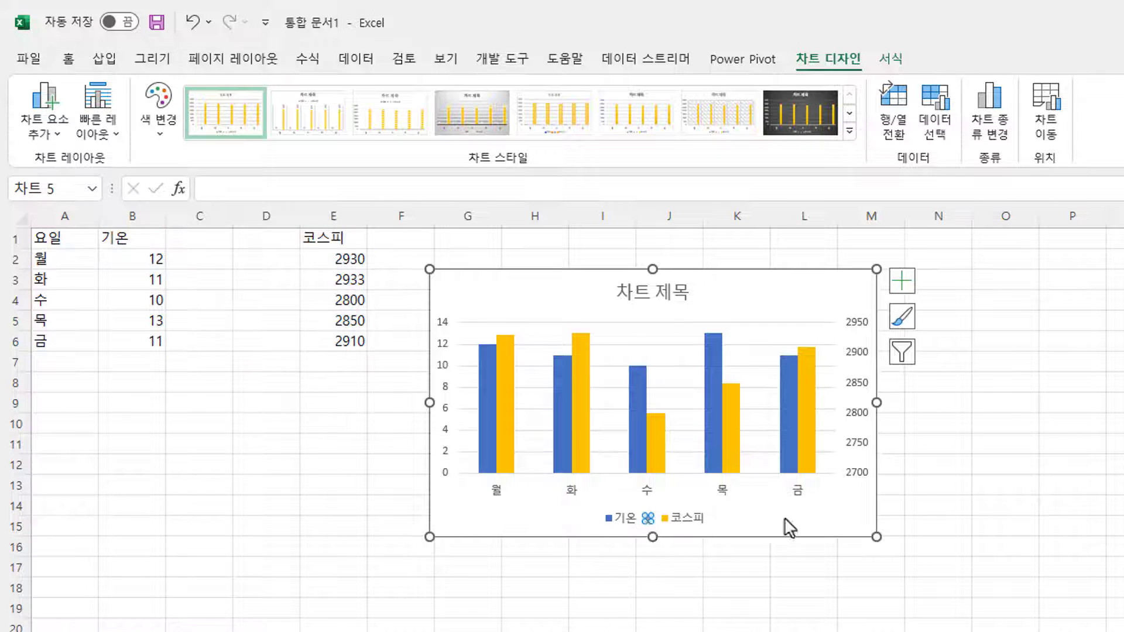
key(Delete)
click(254, 418)
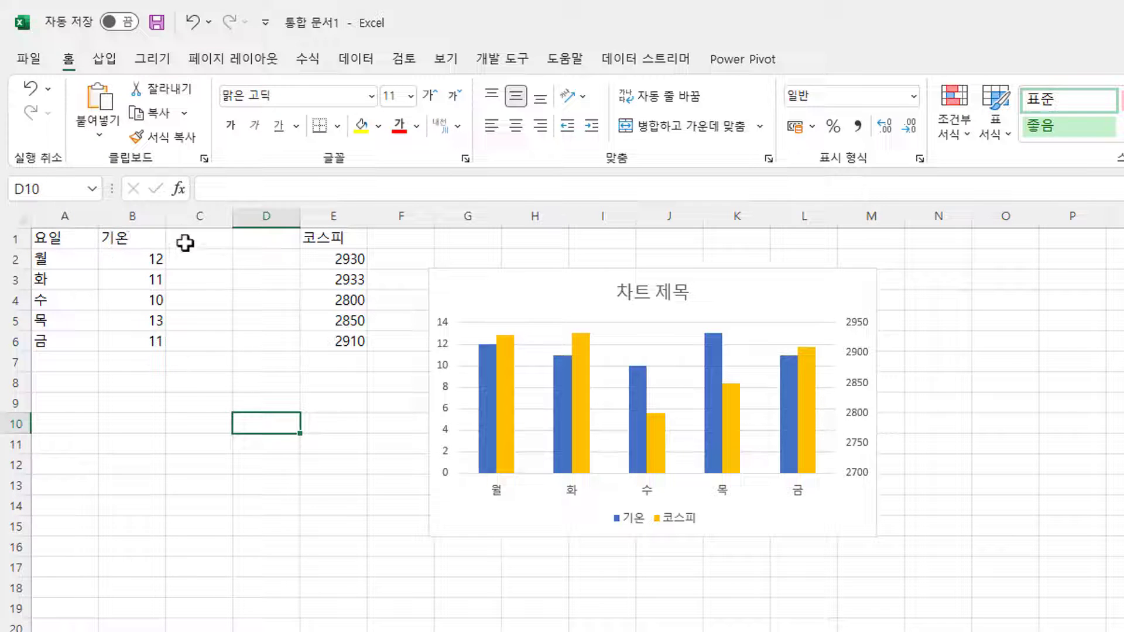
Hide the blank helper columns C and D between the 기온 and 코스피 columns.
drag(184, 240, 252, 356)
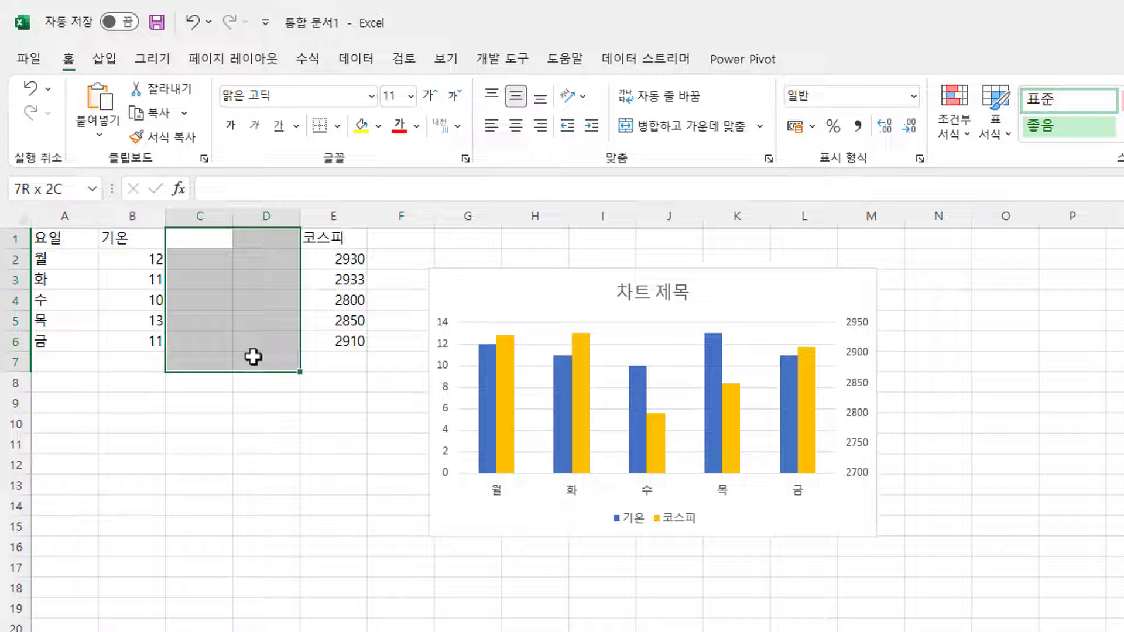
click(240, 479)
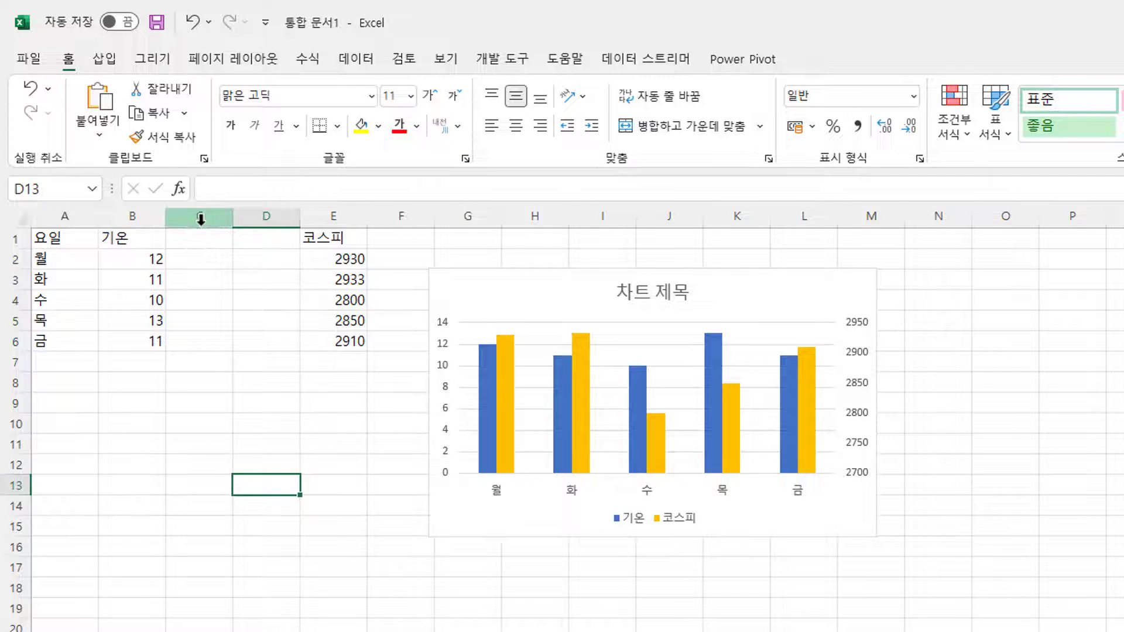
drag(200, 219, 249, 222)
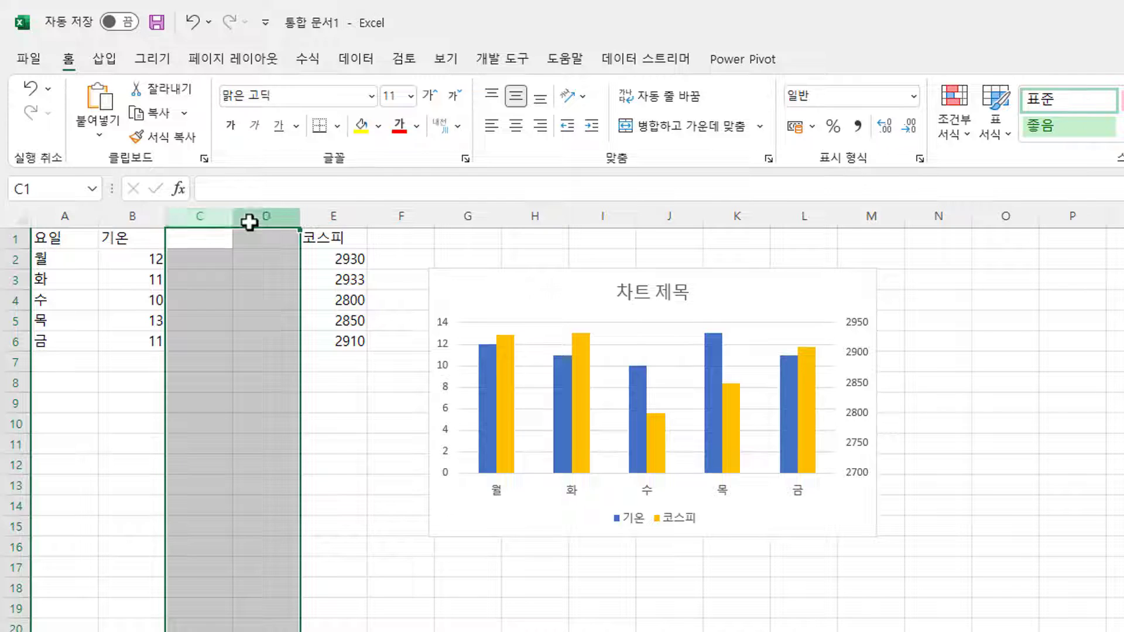
right_click(249, 222)
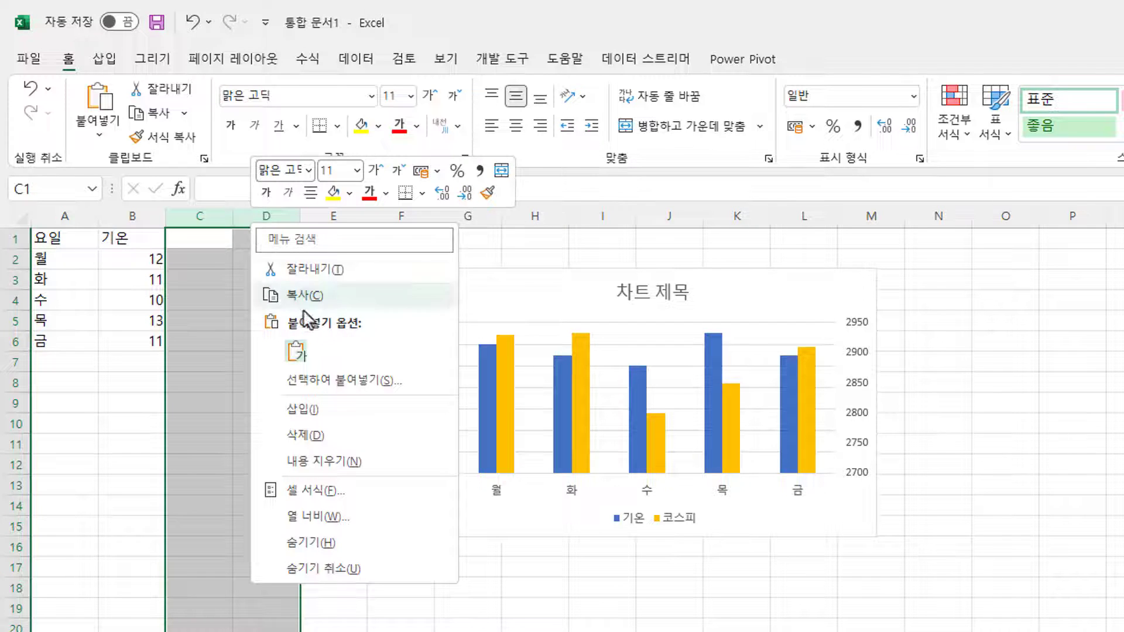
click(344, 539)
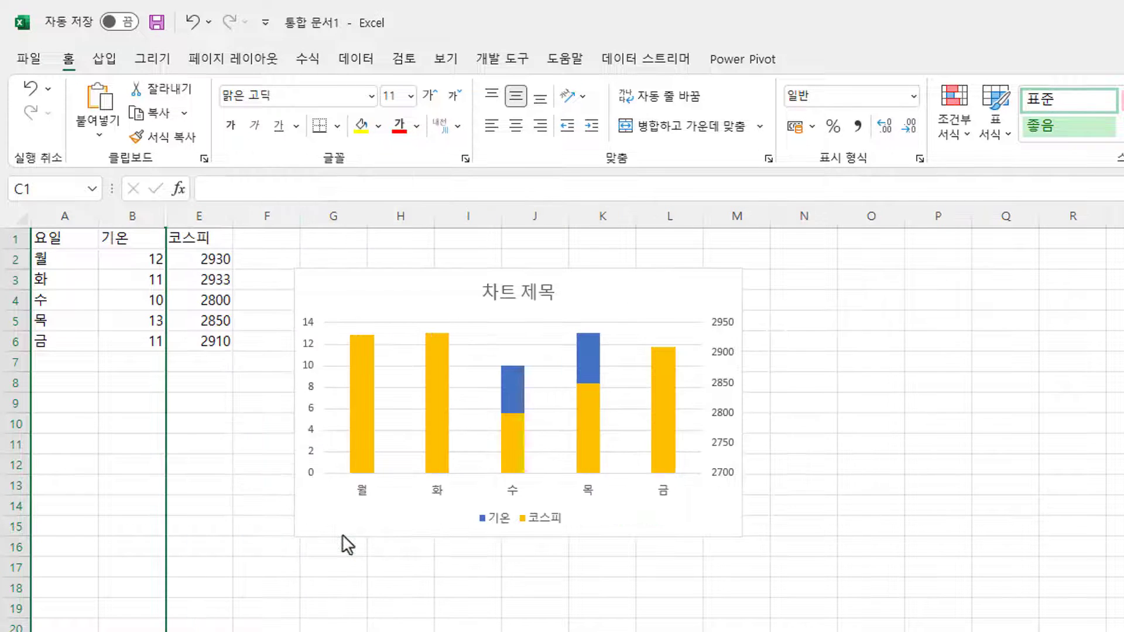
click(171, 407)
Review the remaining data range A1:E6 and open the 숨겨진 셀/빈 셀 settings from the chart's source data selection.
drag(77, 240, 217, 342)
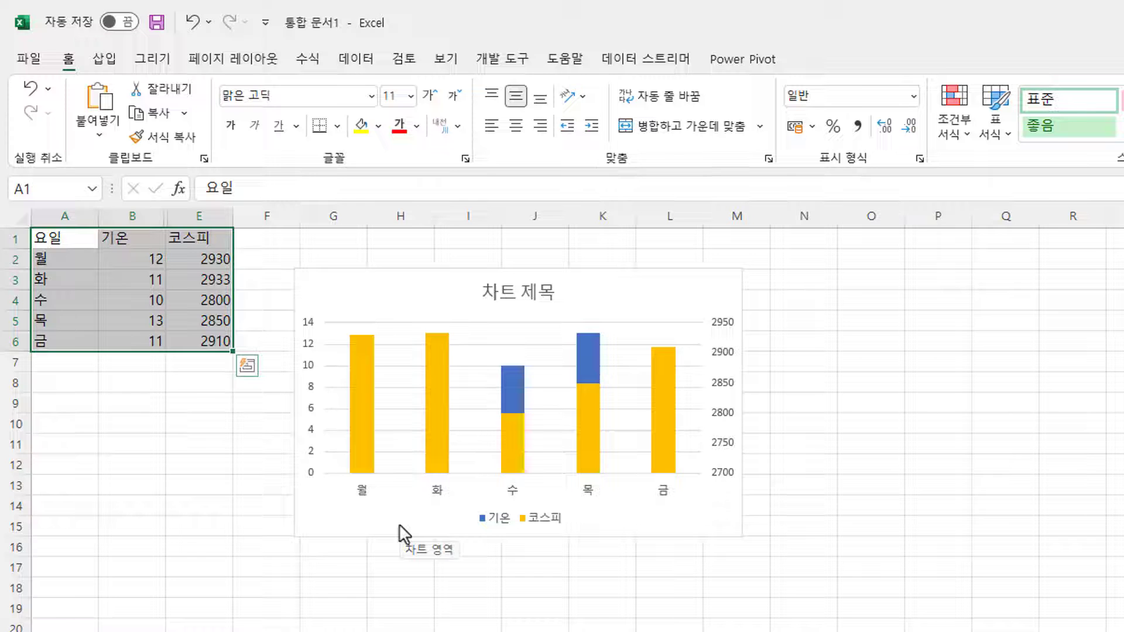
click(408, 510)
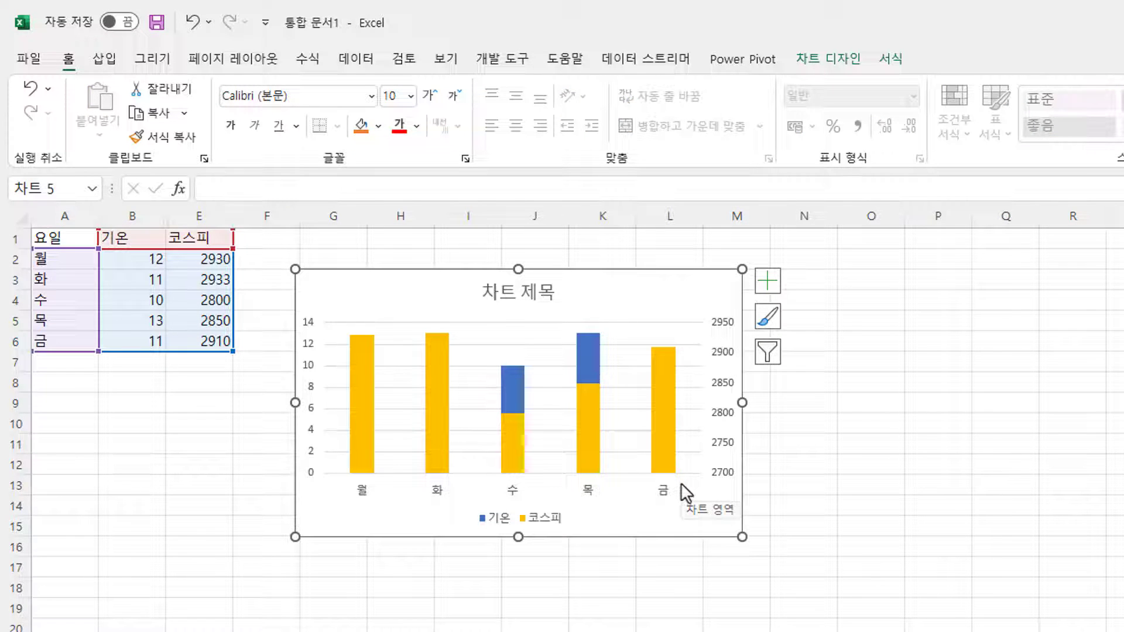
click(826, 58)
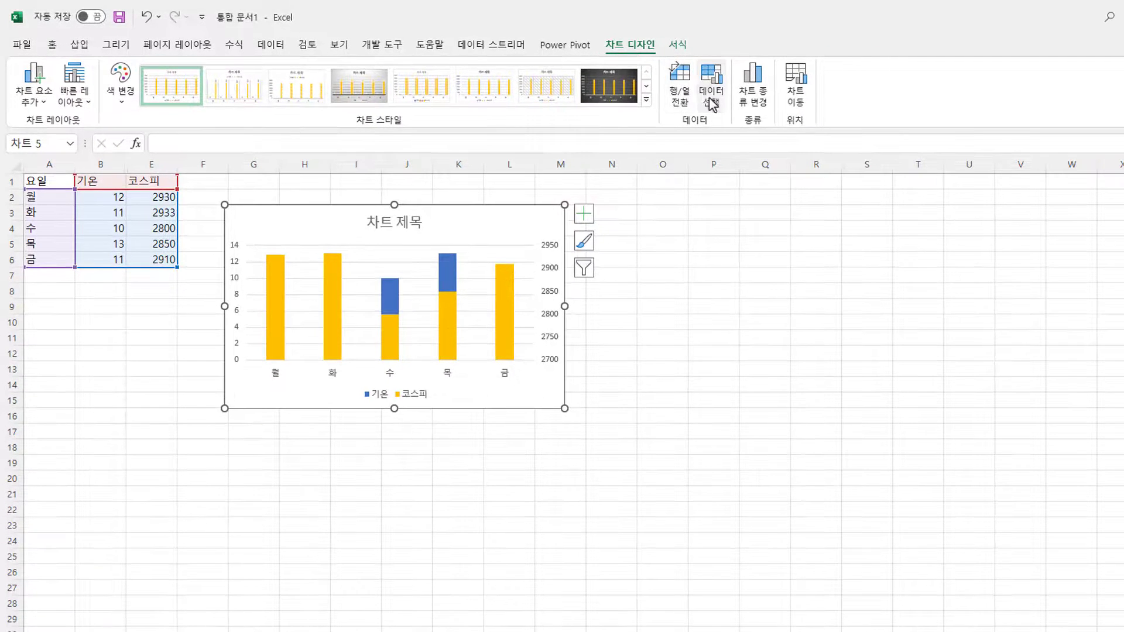
click(936, 136)
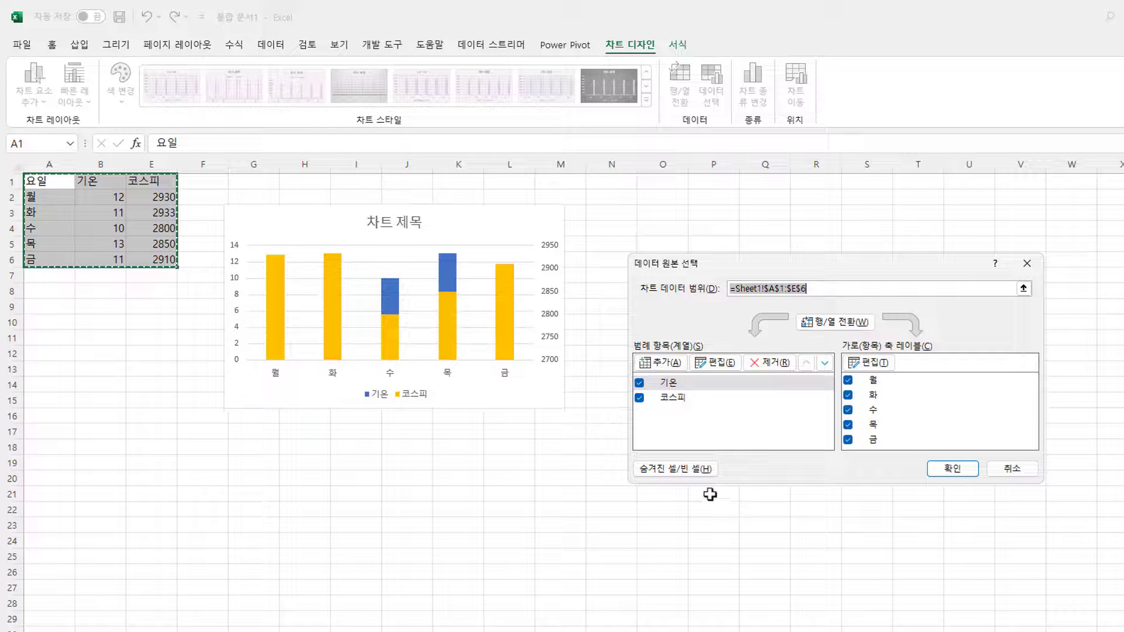
click(683, 471)
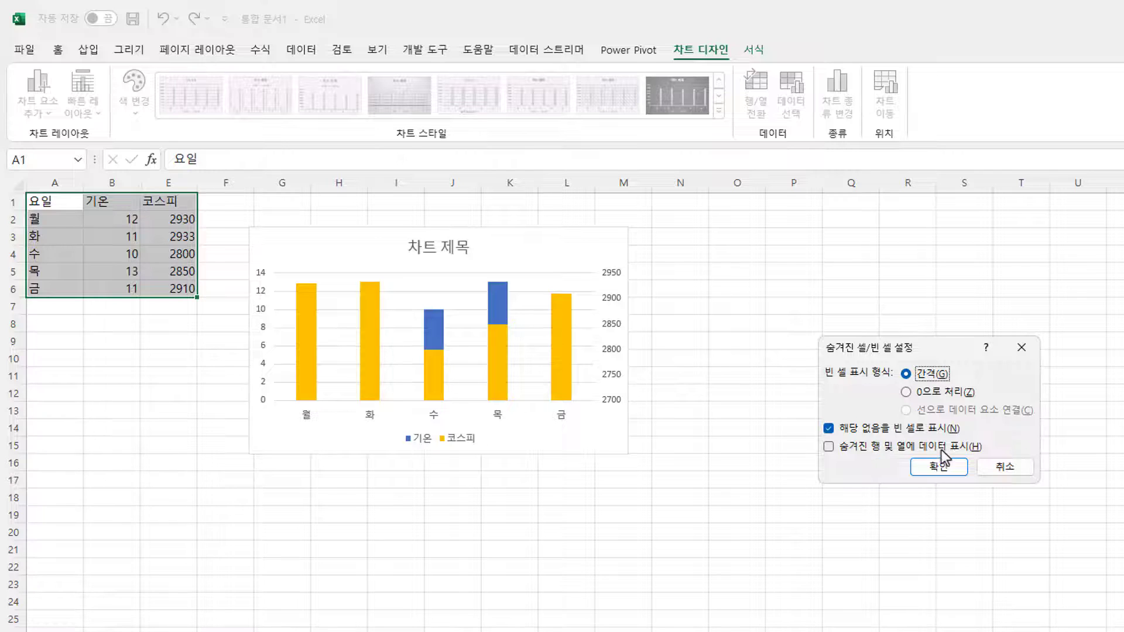
Toggle 숨겨진 행 및 열에 데이터 표시 to compare its effect, apply it enabled, and move the chart slightly left.
click(856, 448)
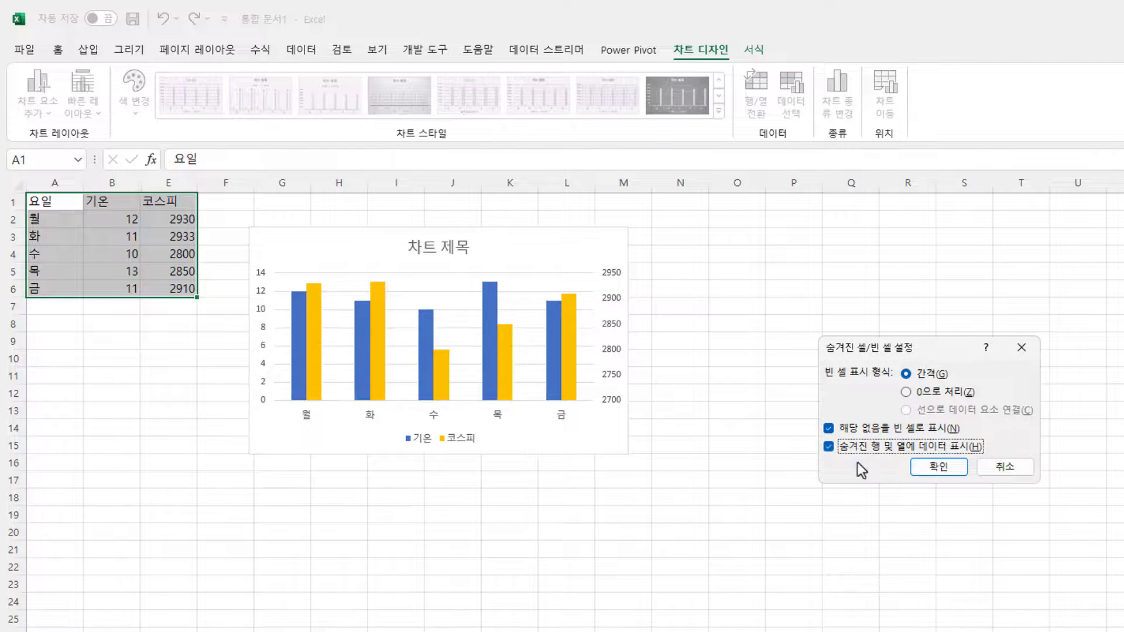
click(846, 450)
click(845, 451)
click(845, 451)
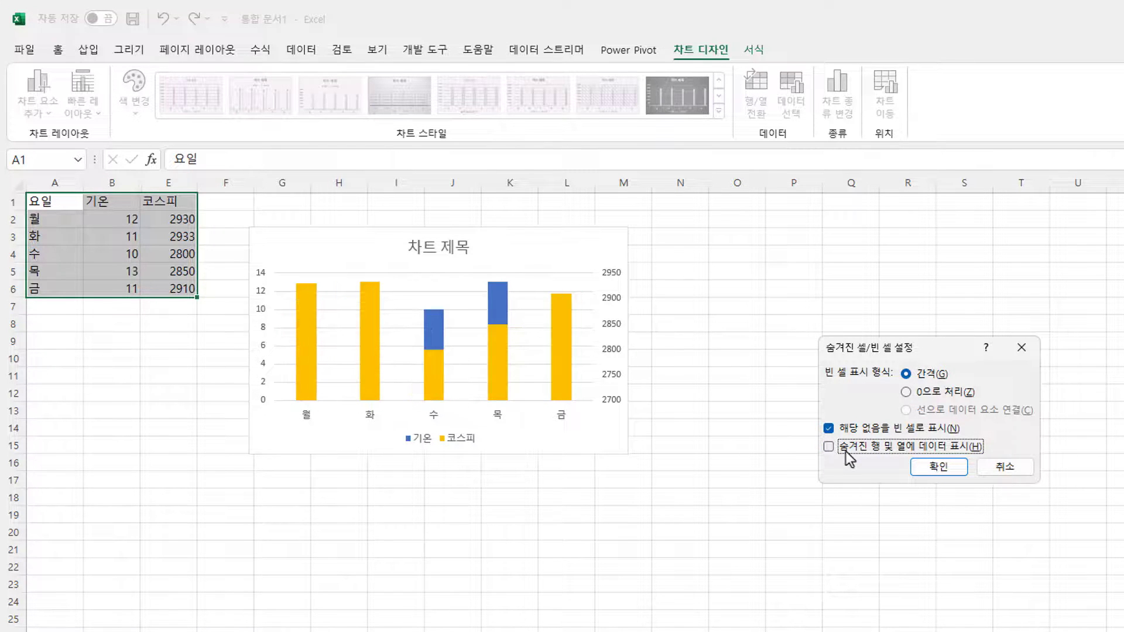
click(845, 451)
click(845, 451)
click(845, 451)
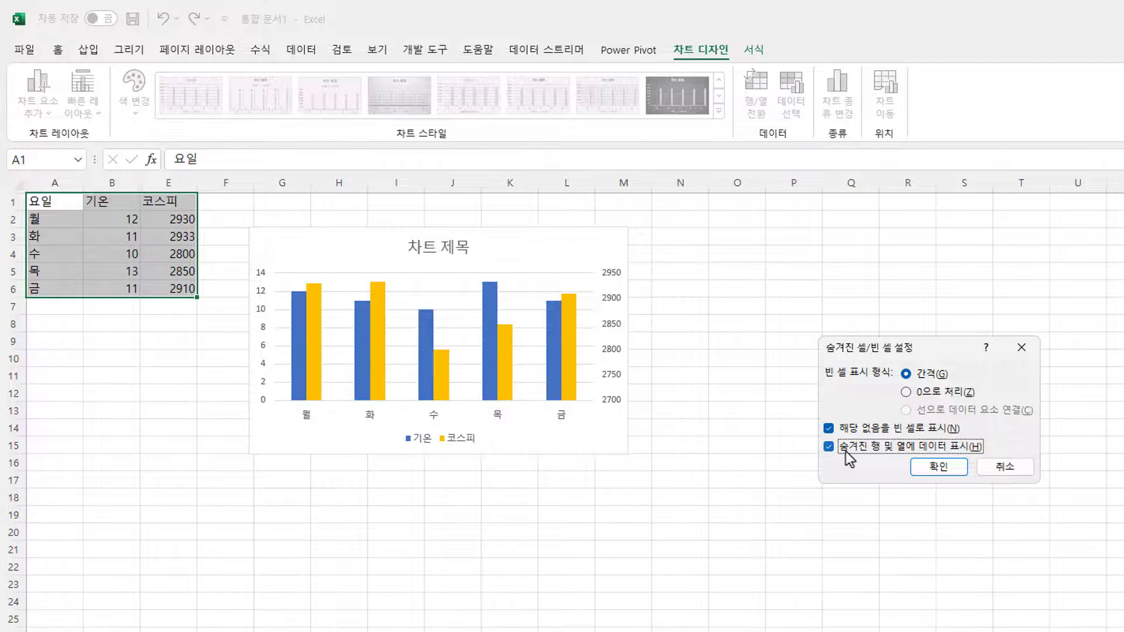
click(938, 467)
click(960, 481)
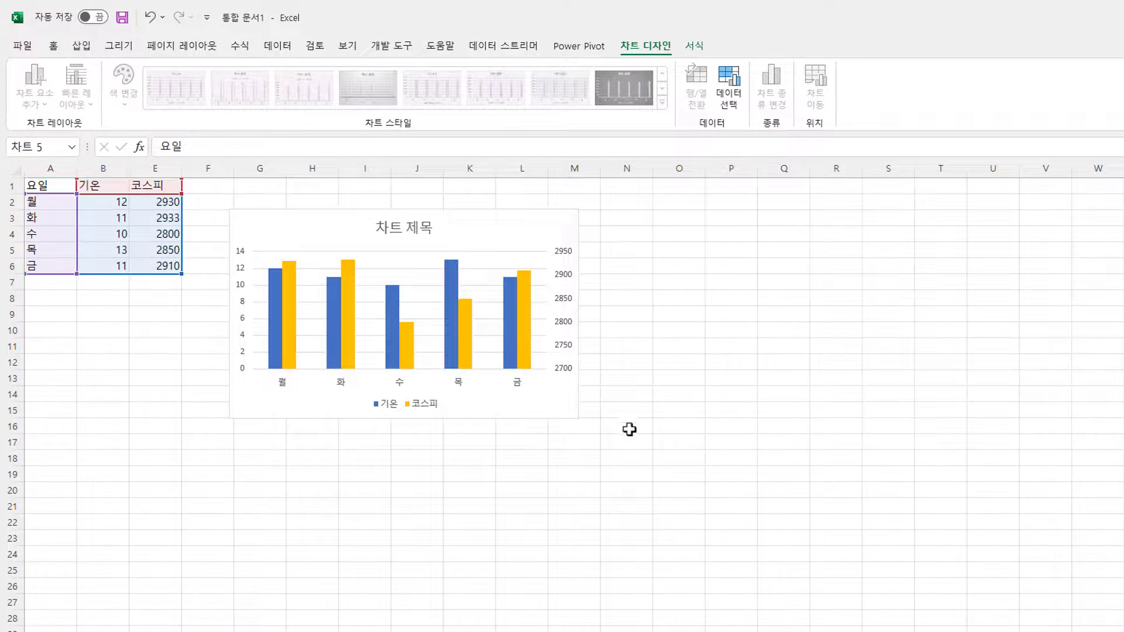
mouse_move(495, 410)
mouse_down()
mouse_move(534, 429)
mouse_move(479, 410)
mouse_up()
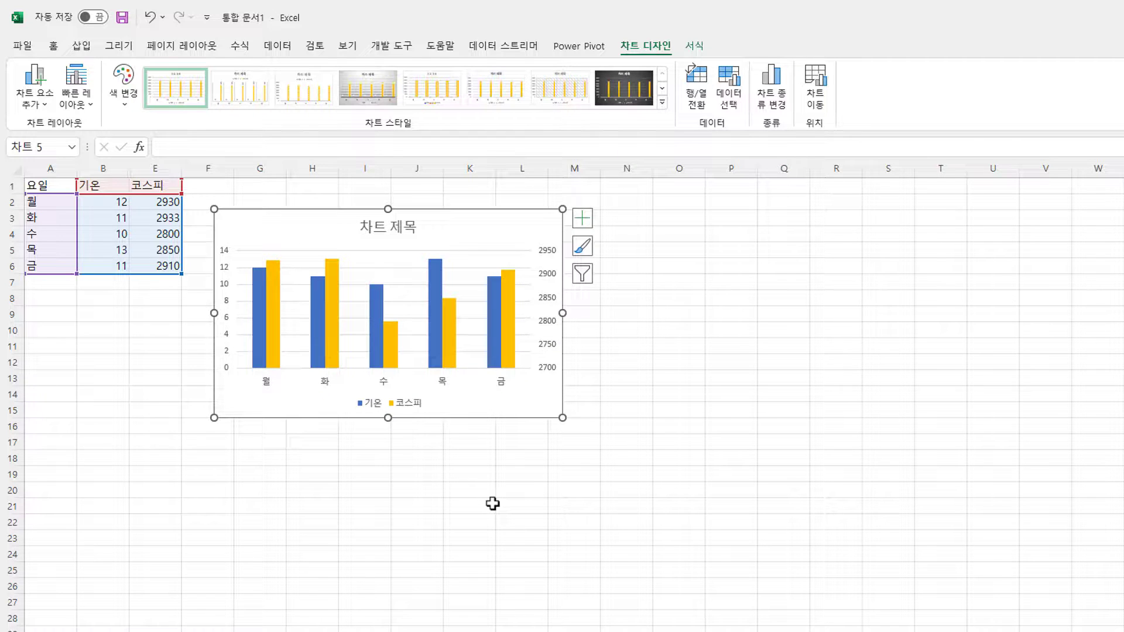